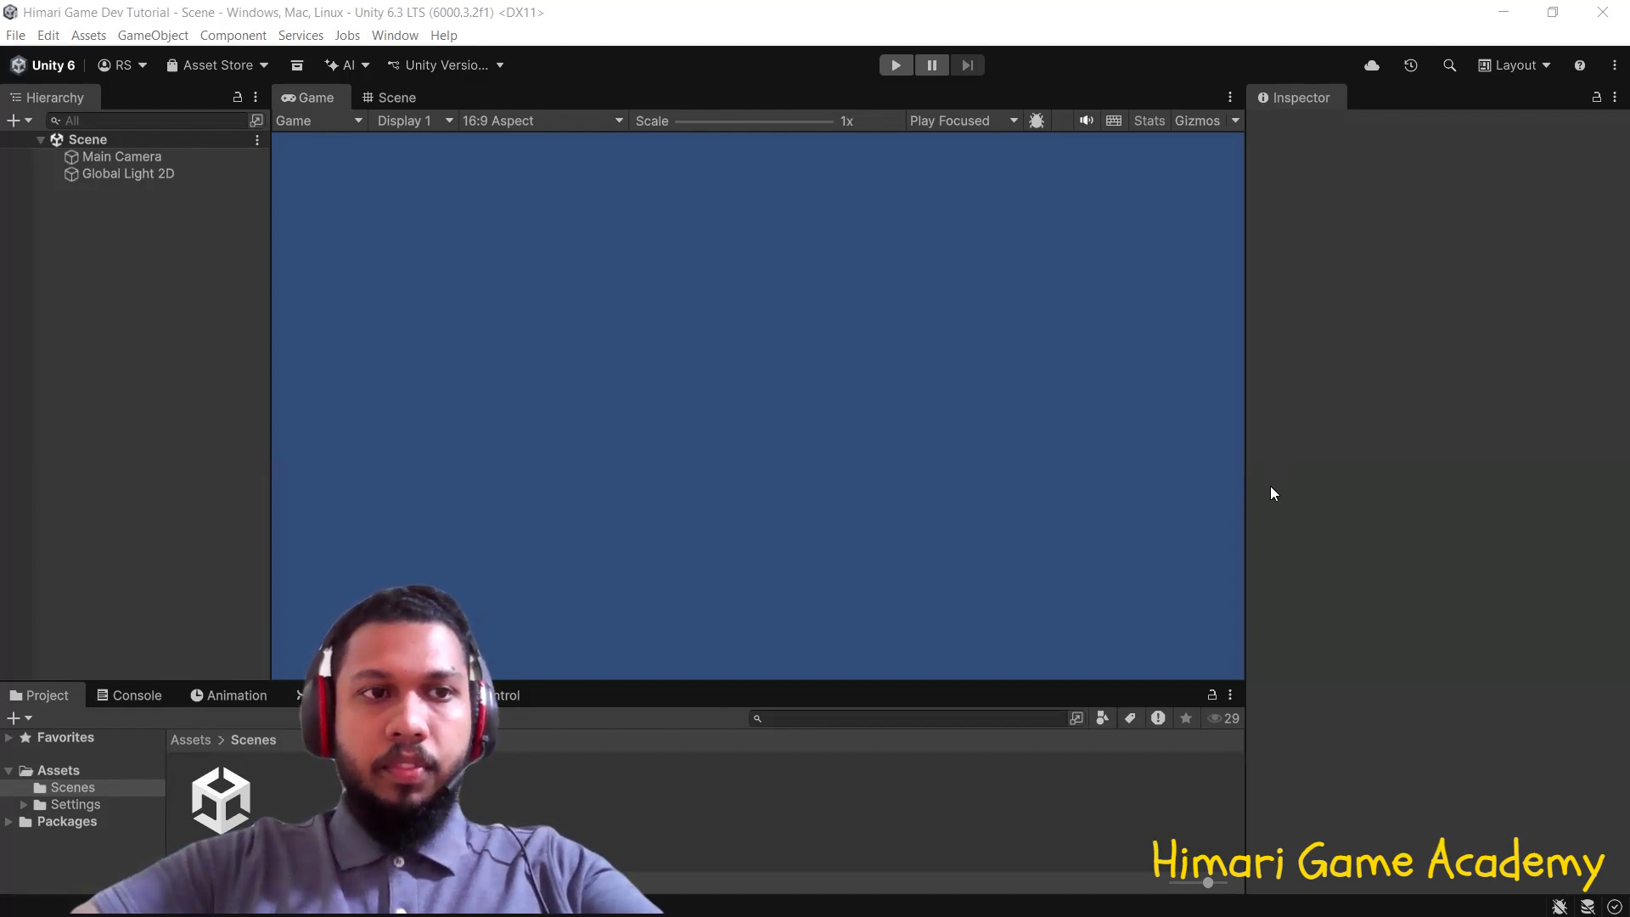
Create a 2D circle sprite named Ball in the scene and set its Y position to 4
right_click(102, 248)
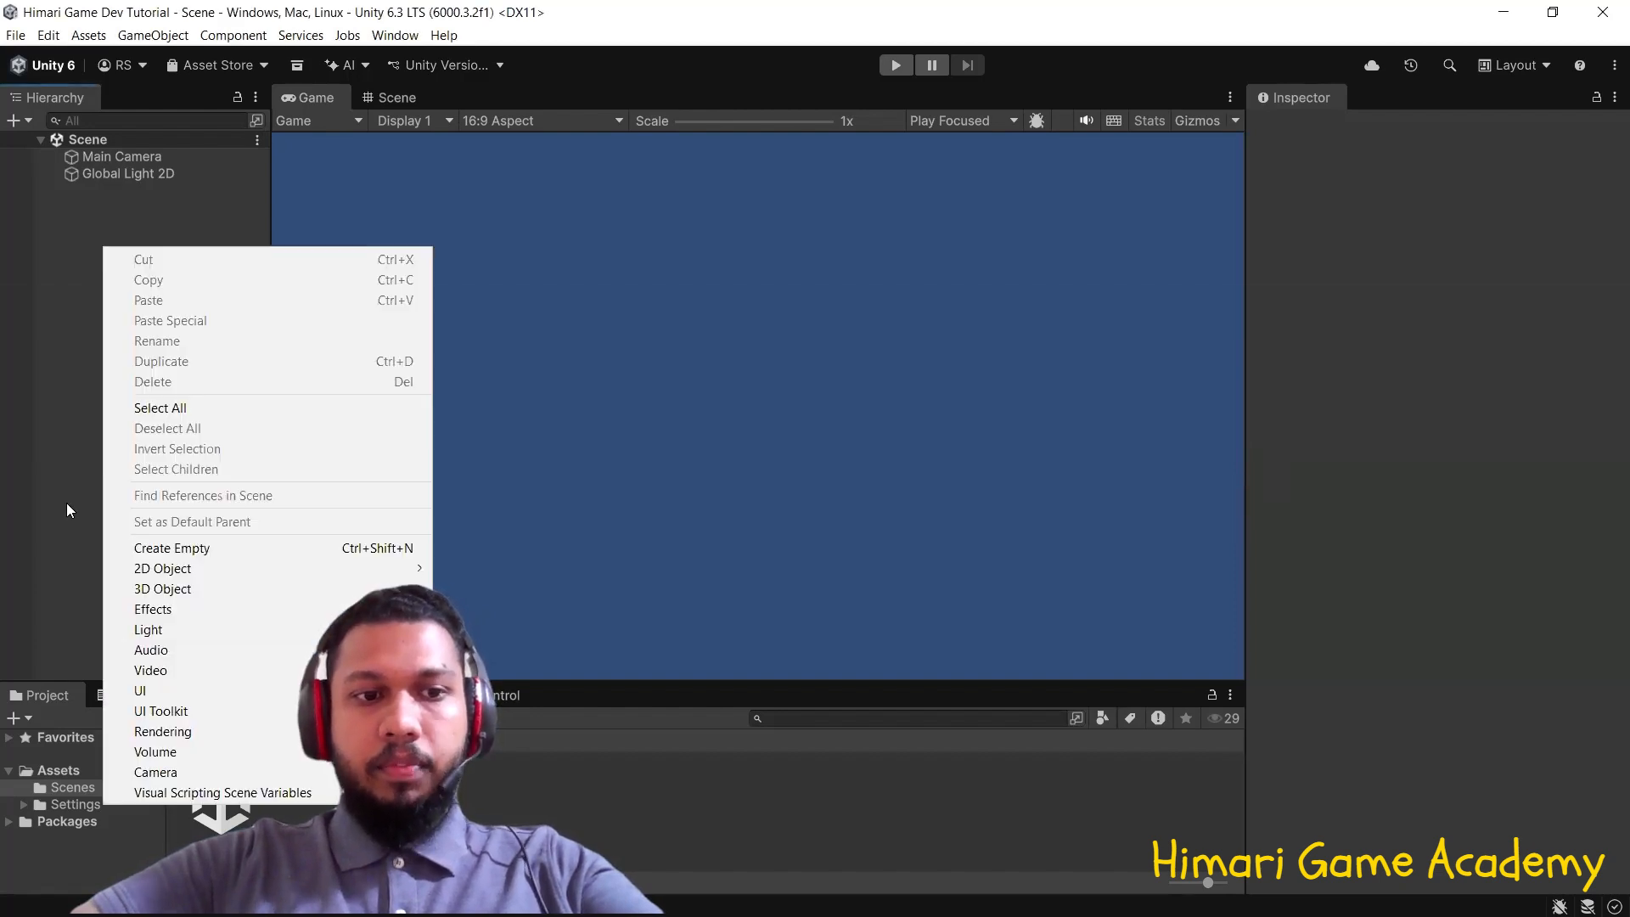
mouse_move(191, 571)
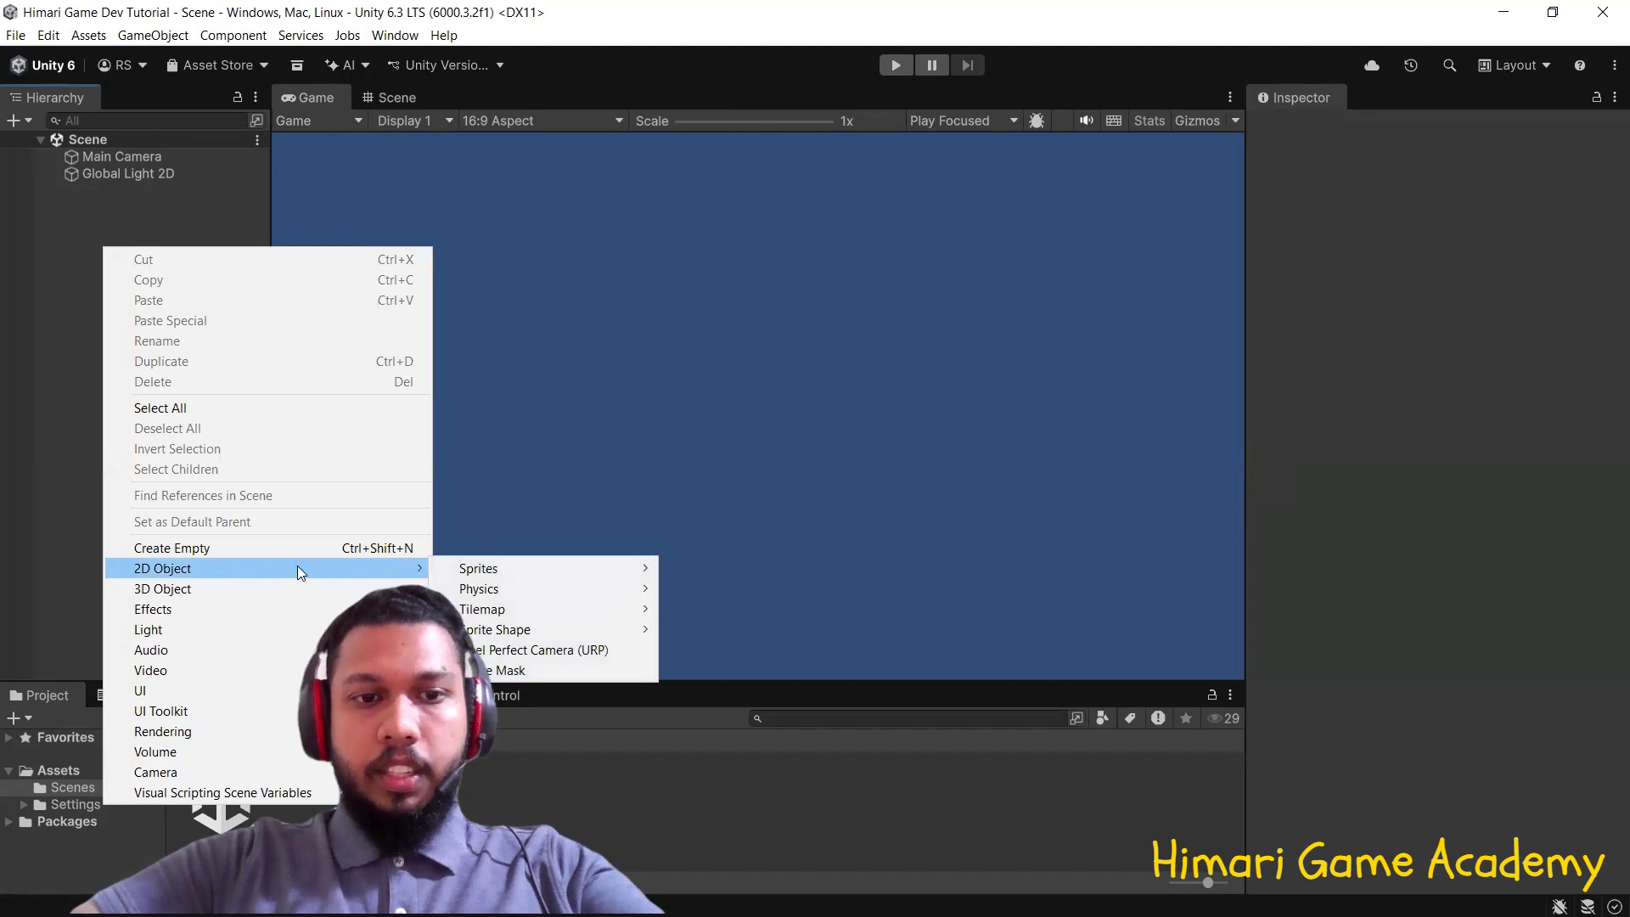
mouse_move(519, 573)
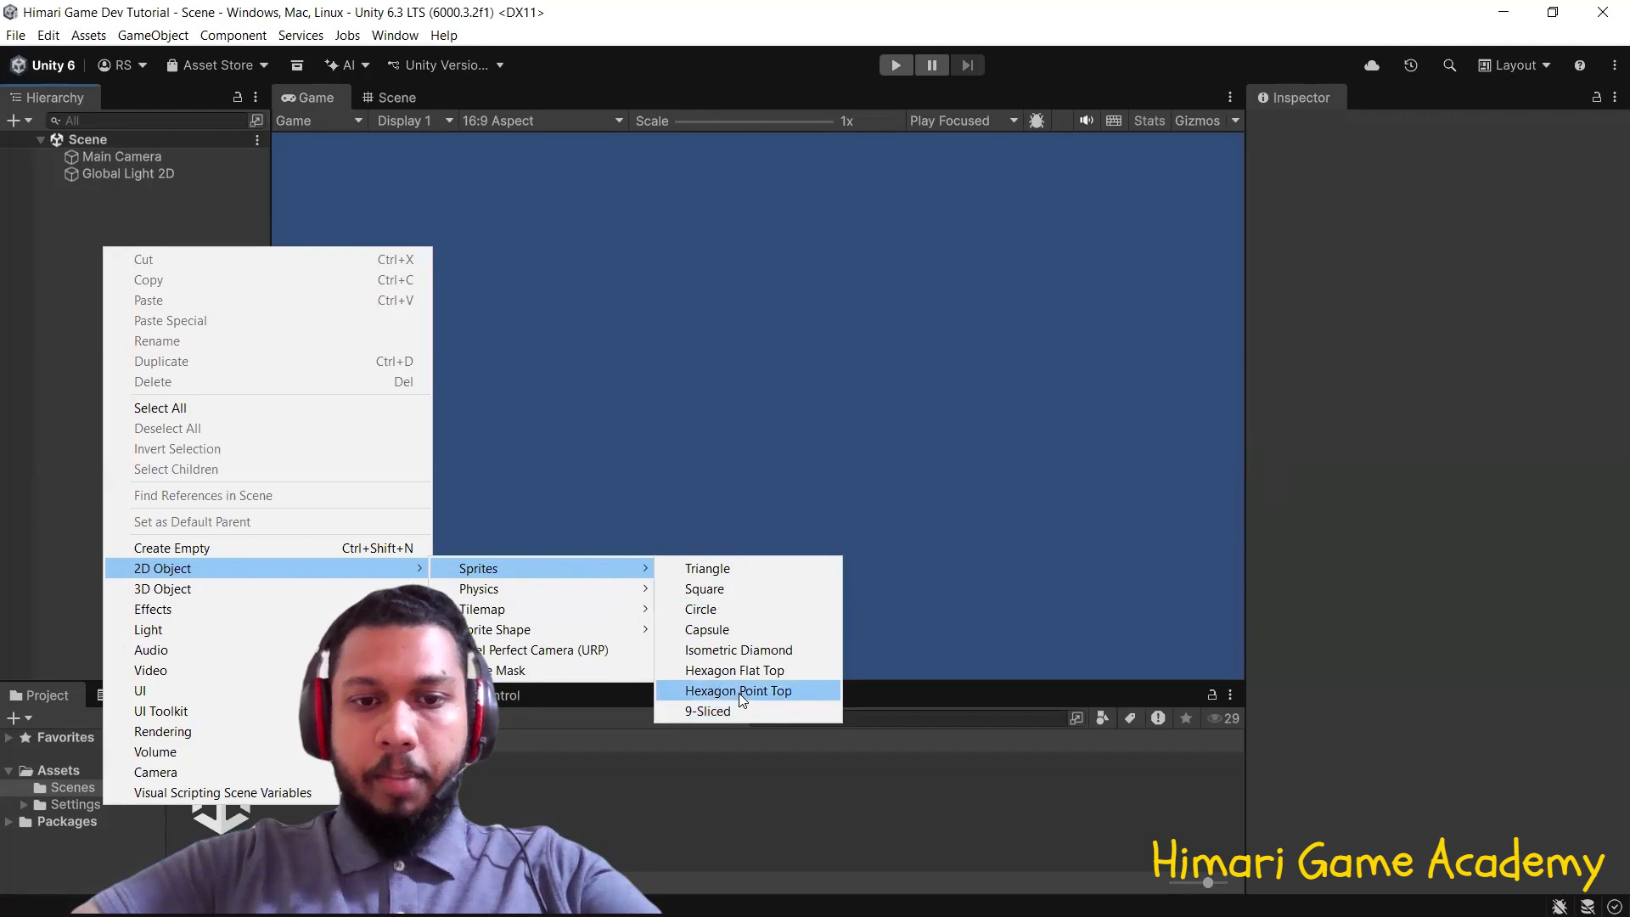
click(752, 615)
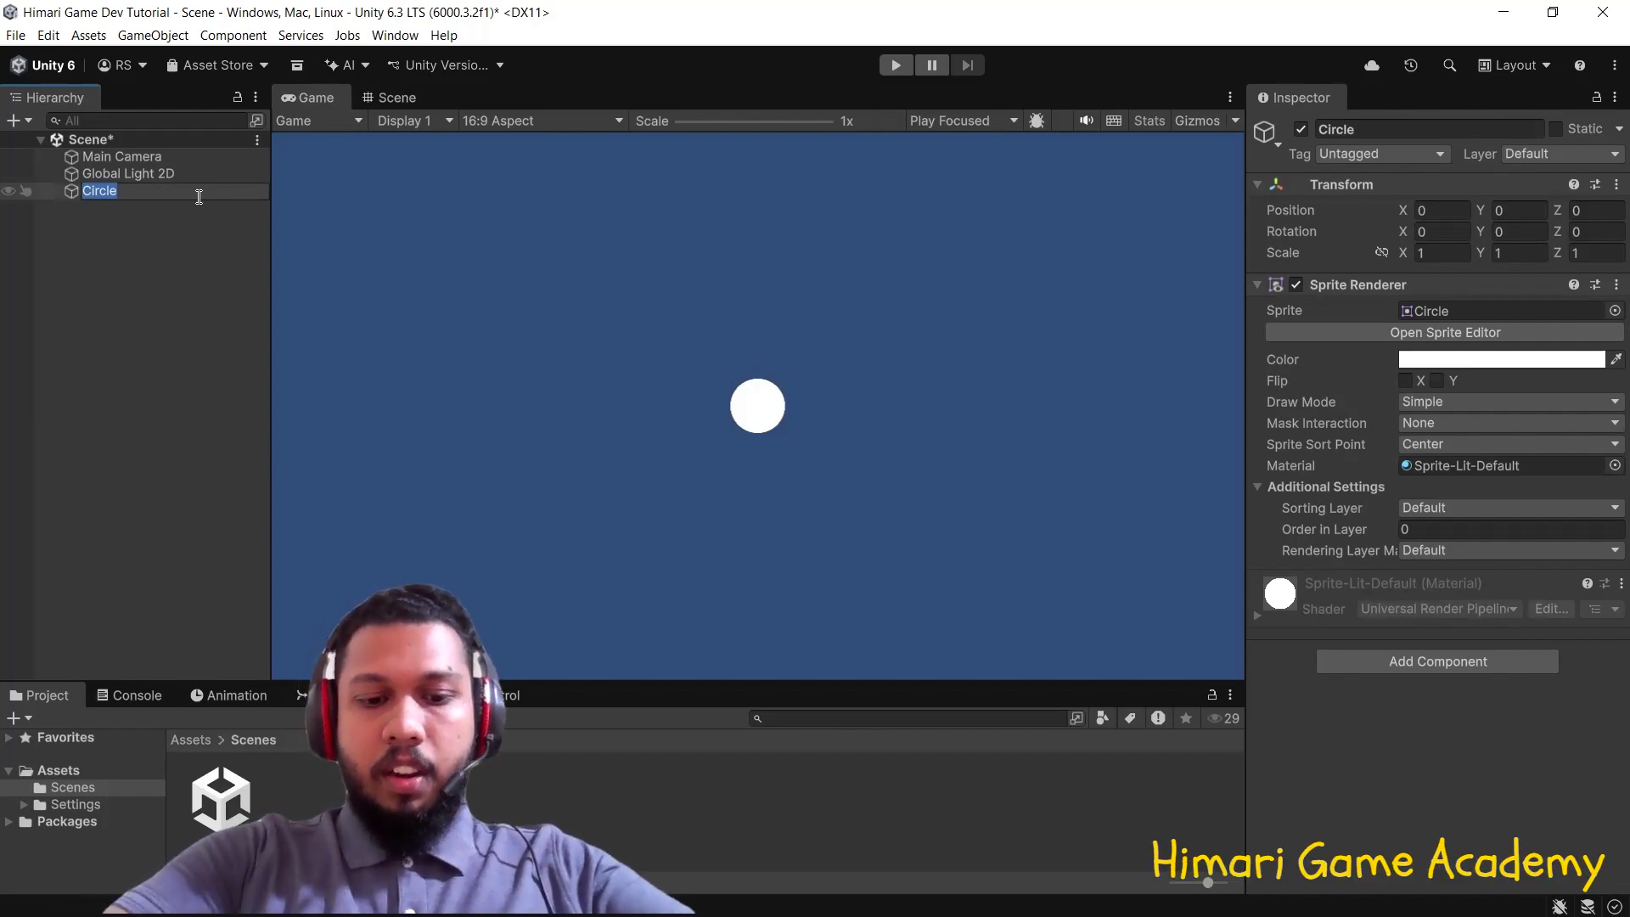
text(Ball)
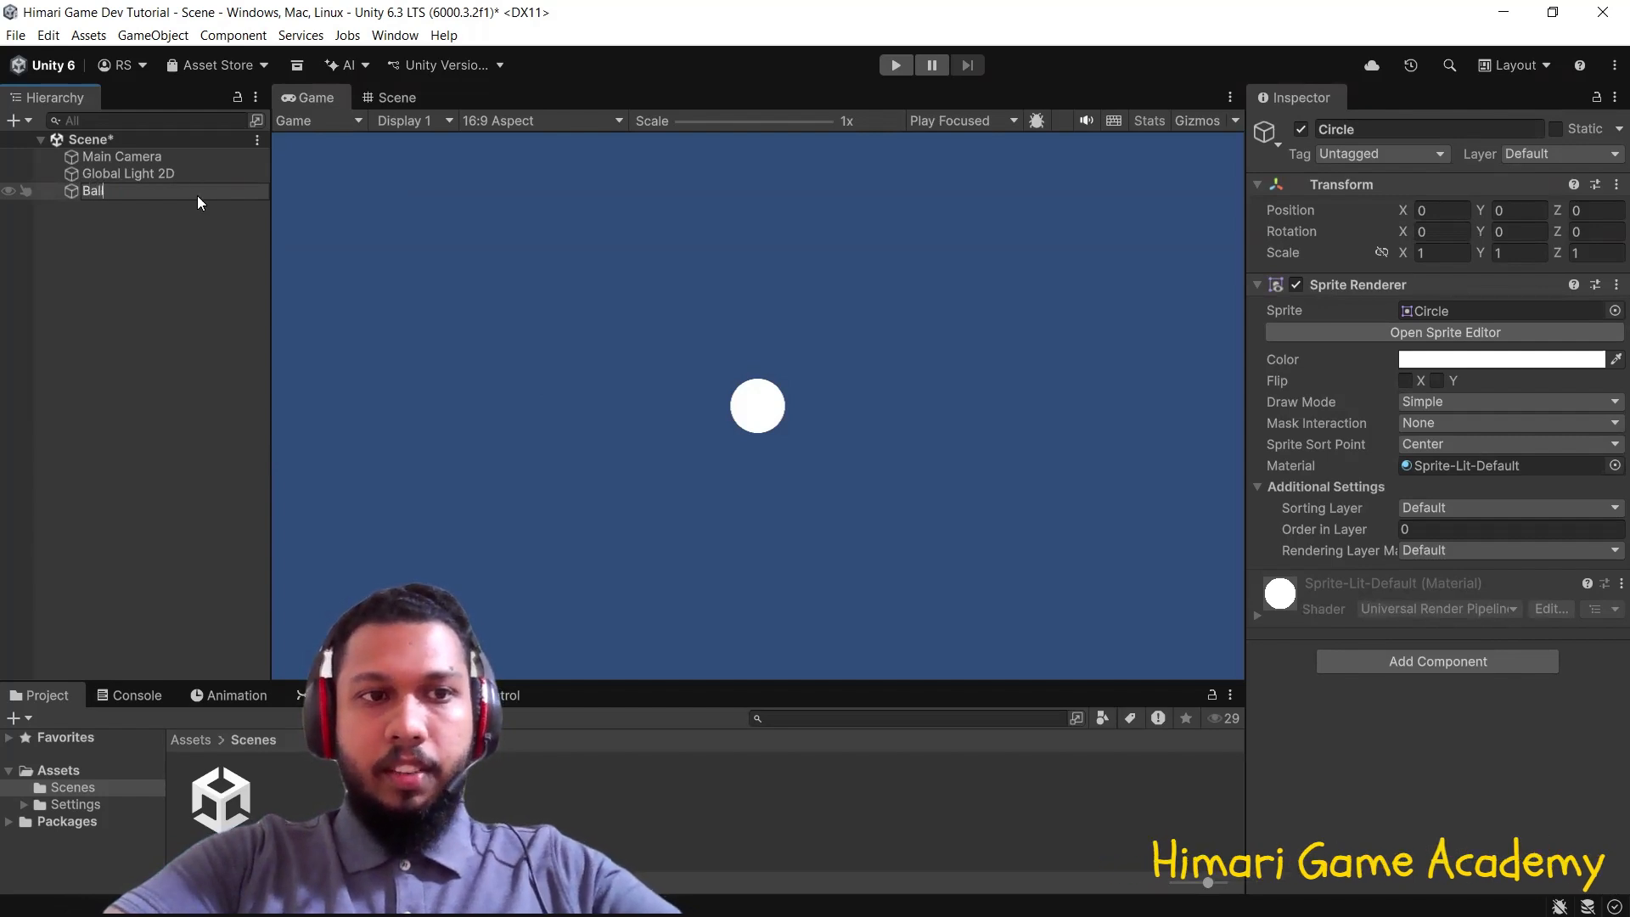
key(Return)
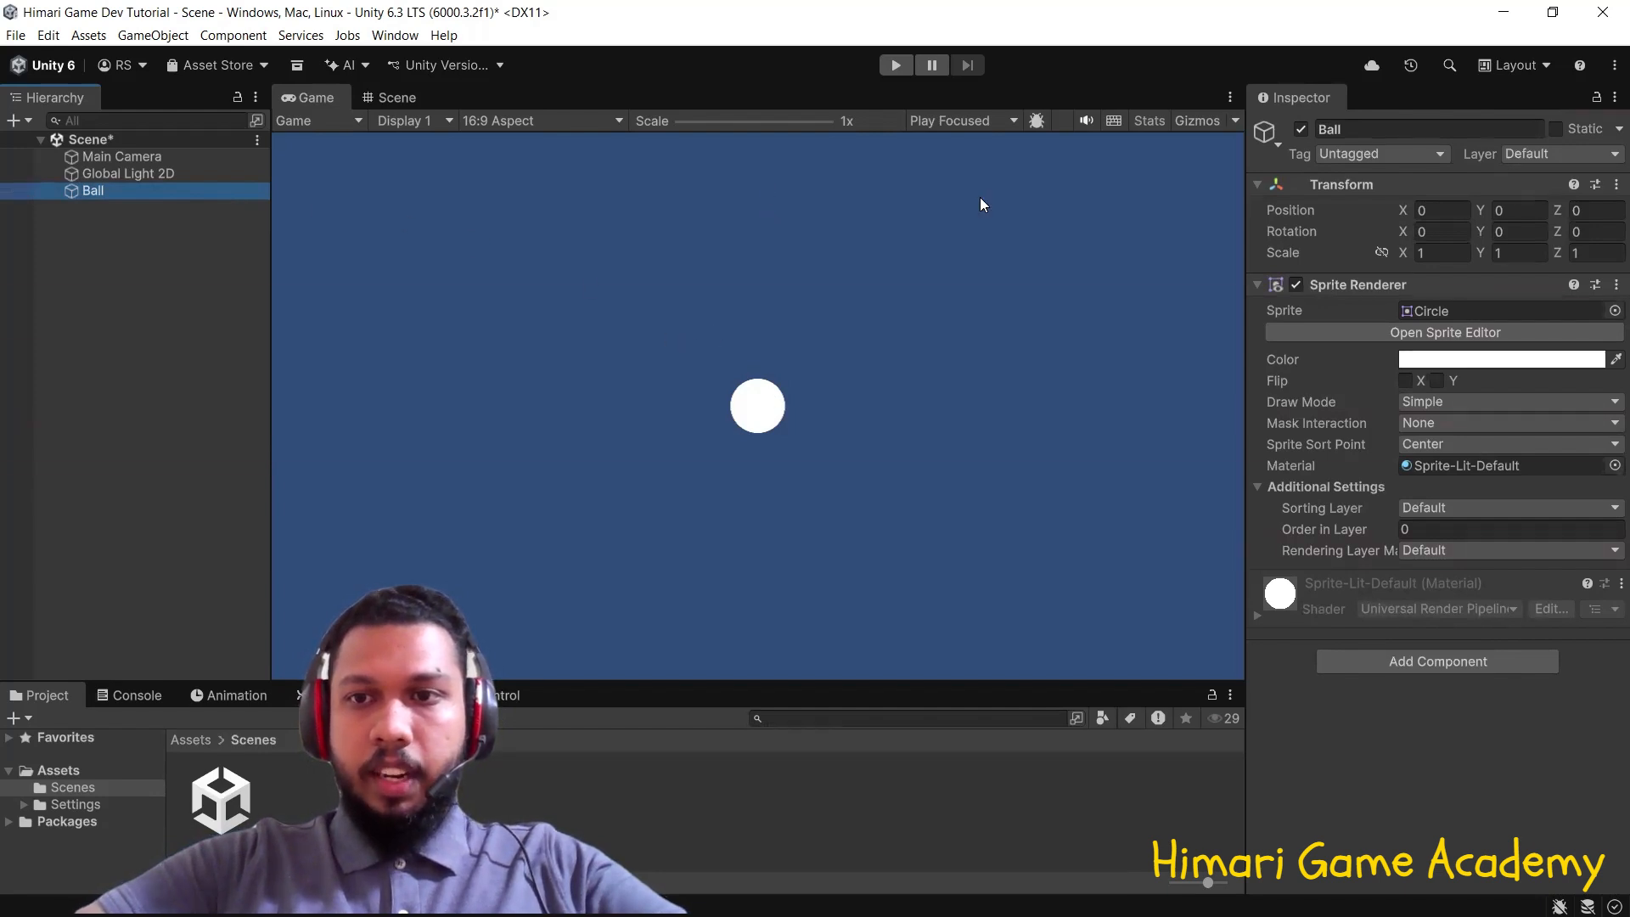
click(1505, 209)
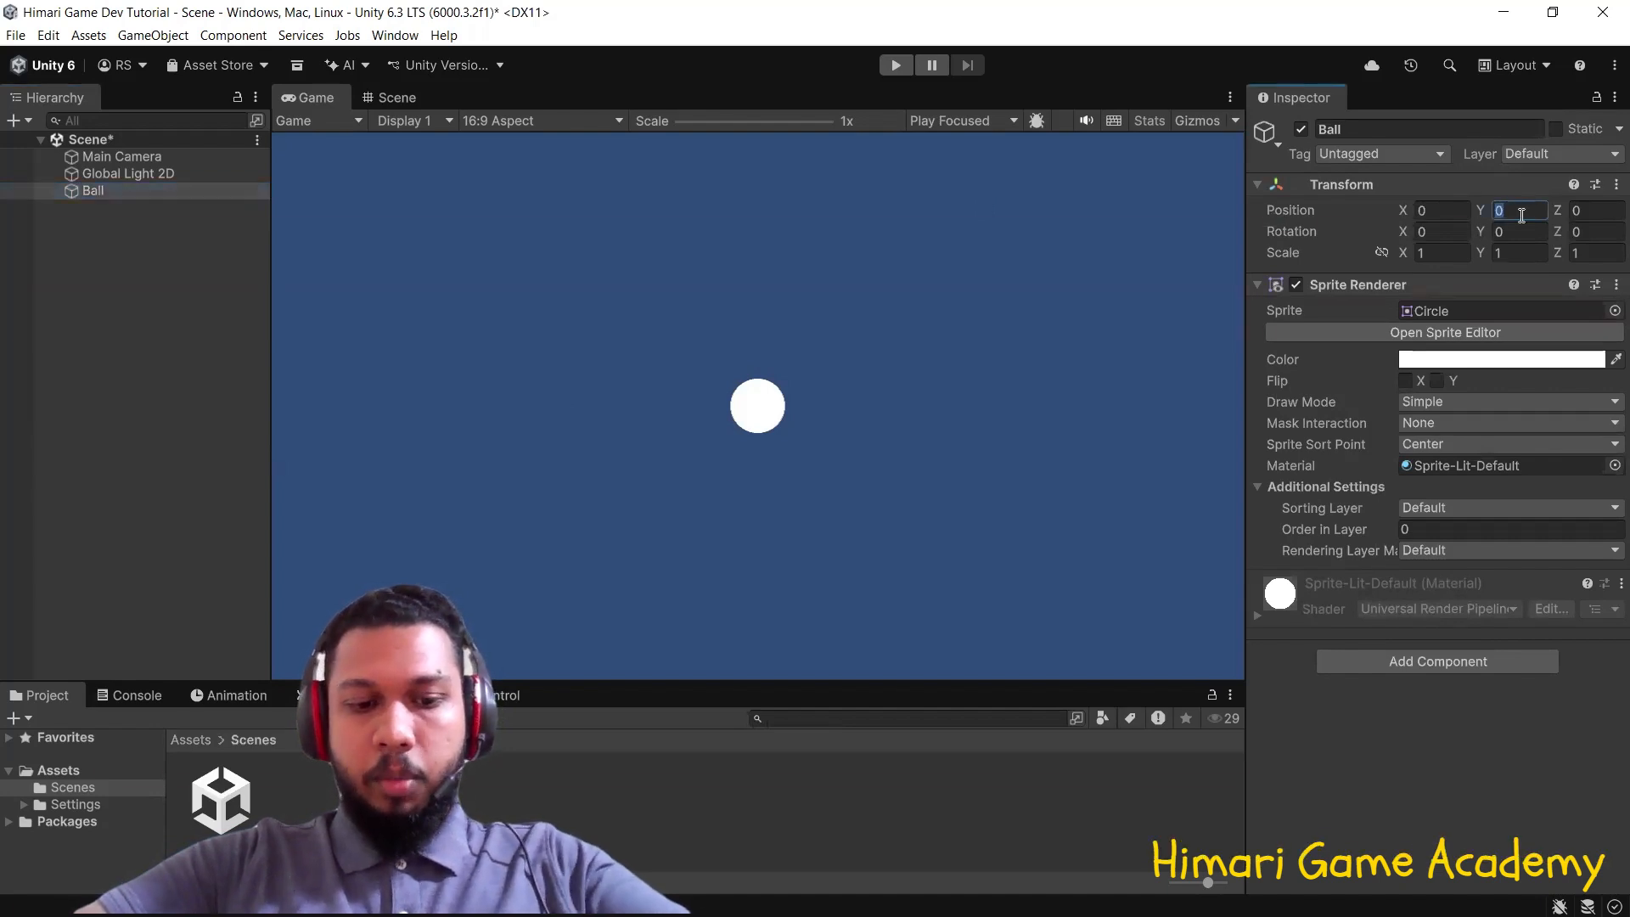
text(4)
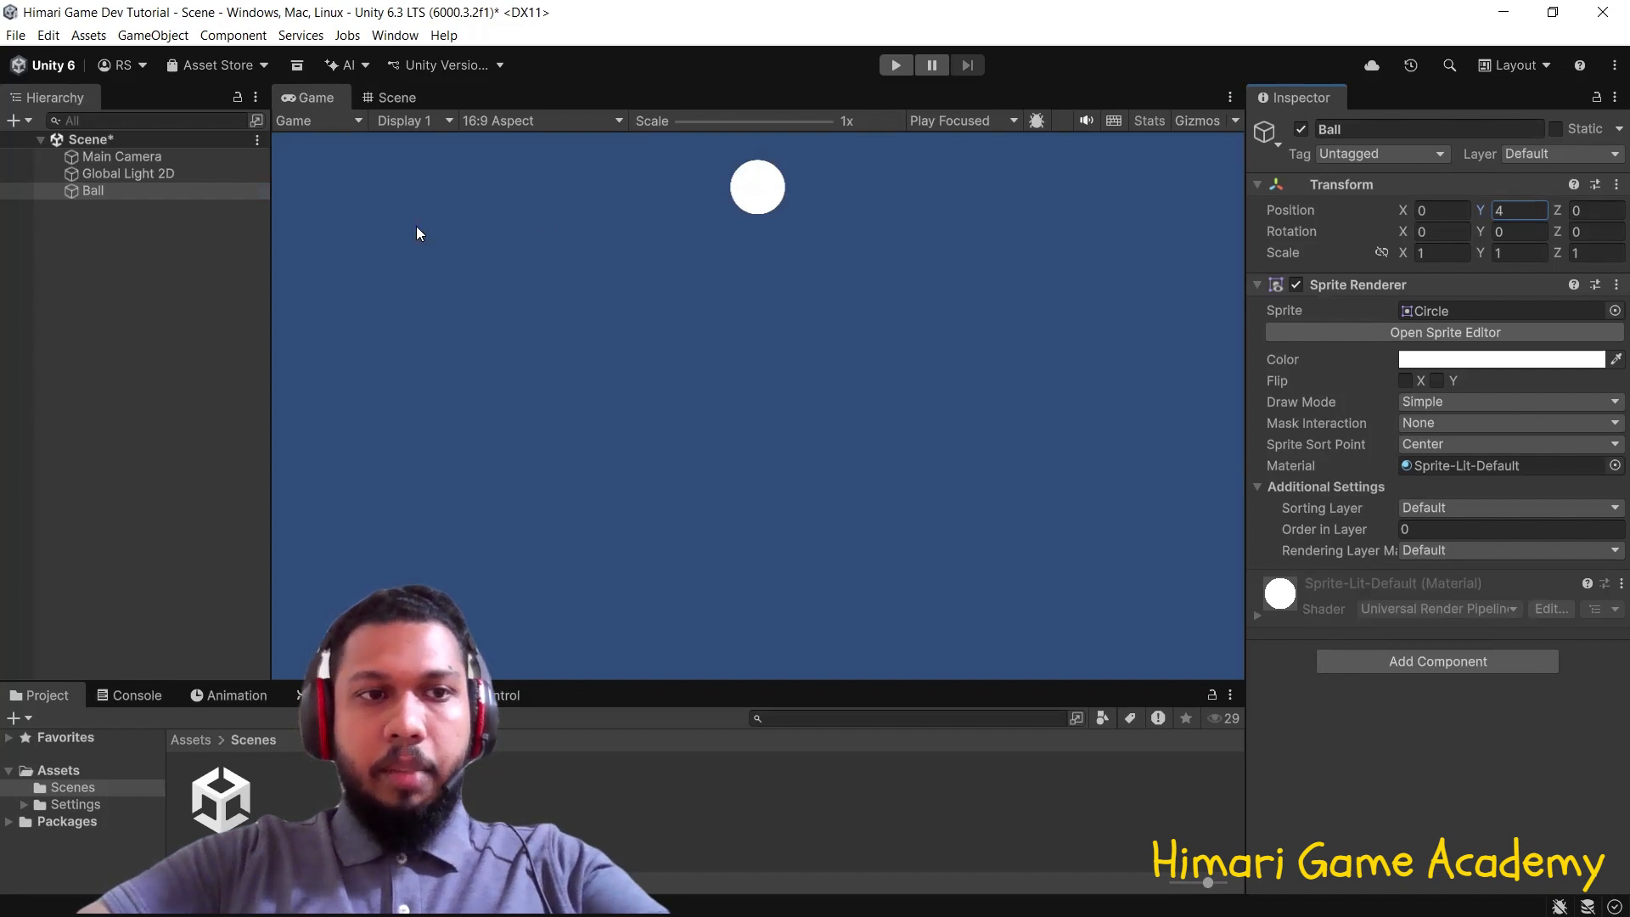
Add a Rigidbody 2D physics component to the Ball object
click(228, 193)
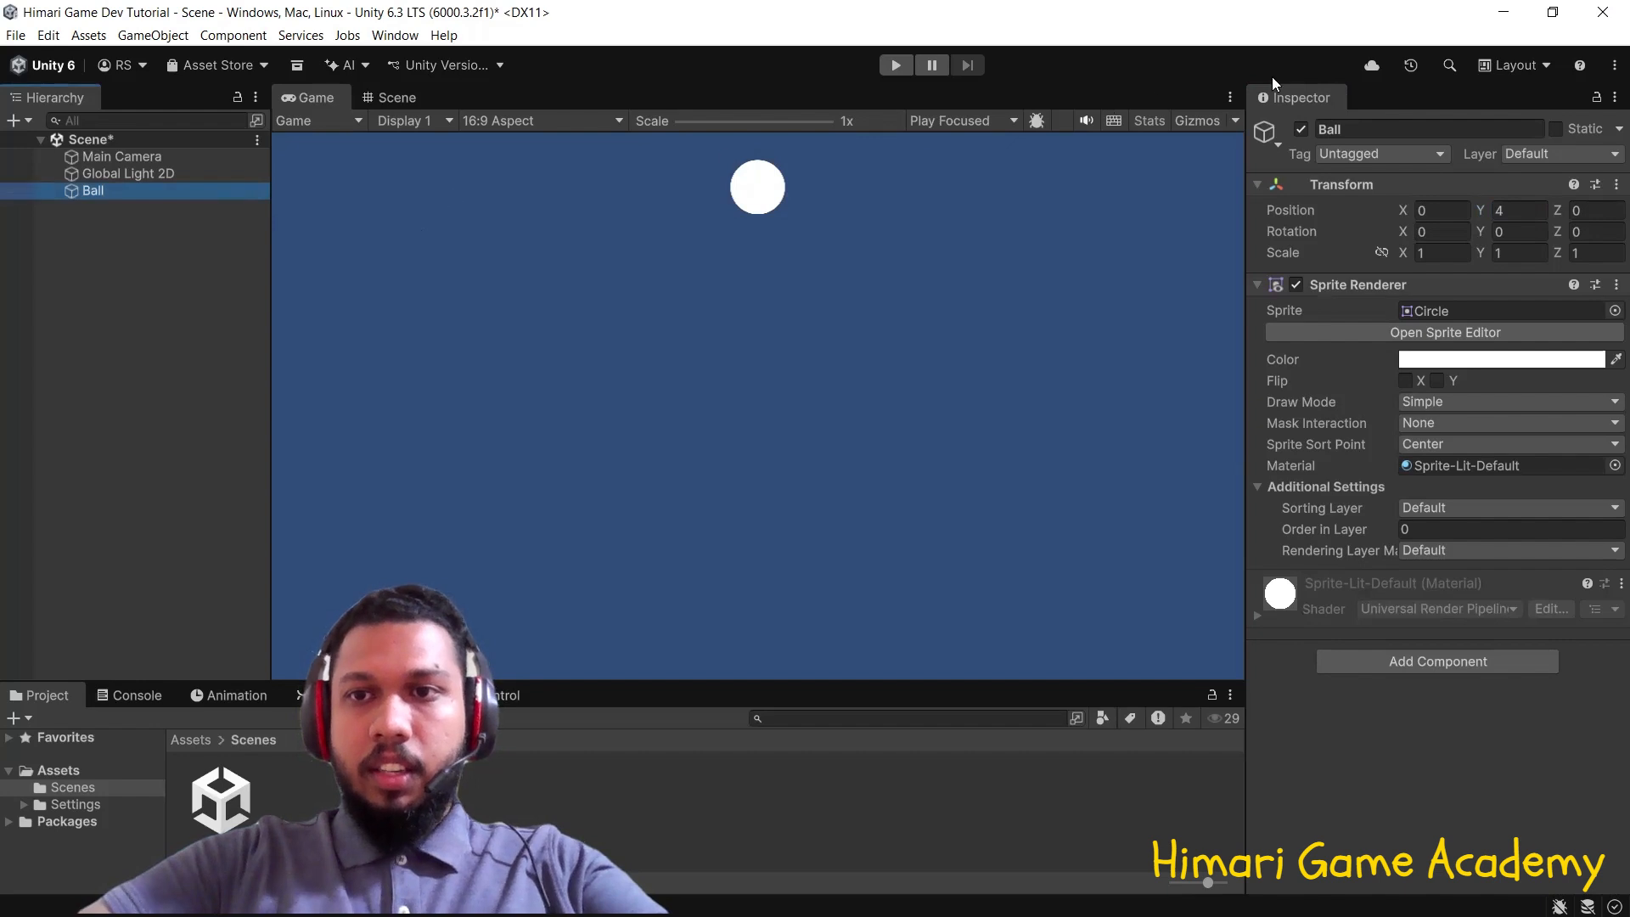
click(1309, 91)
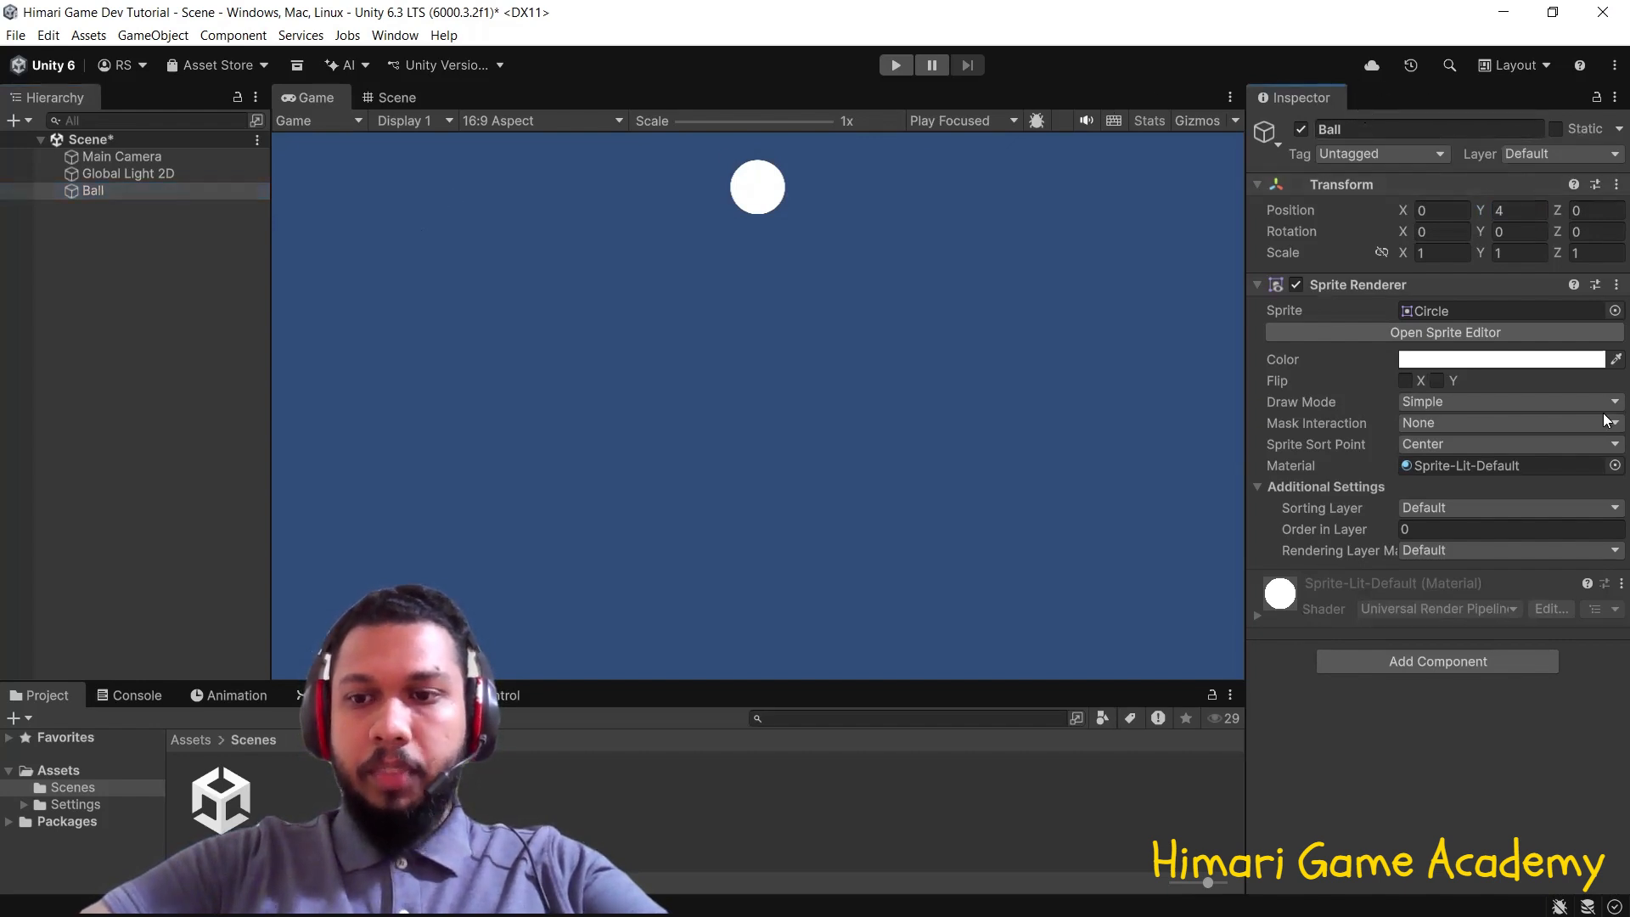
click(1533, 659)
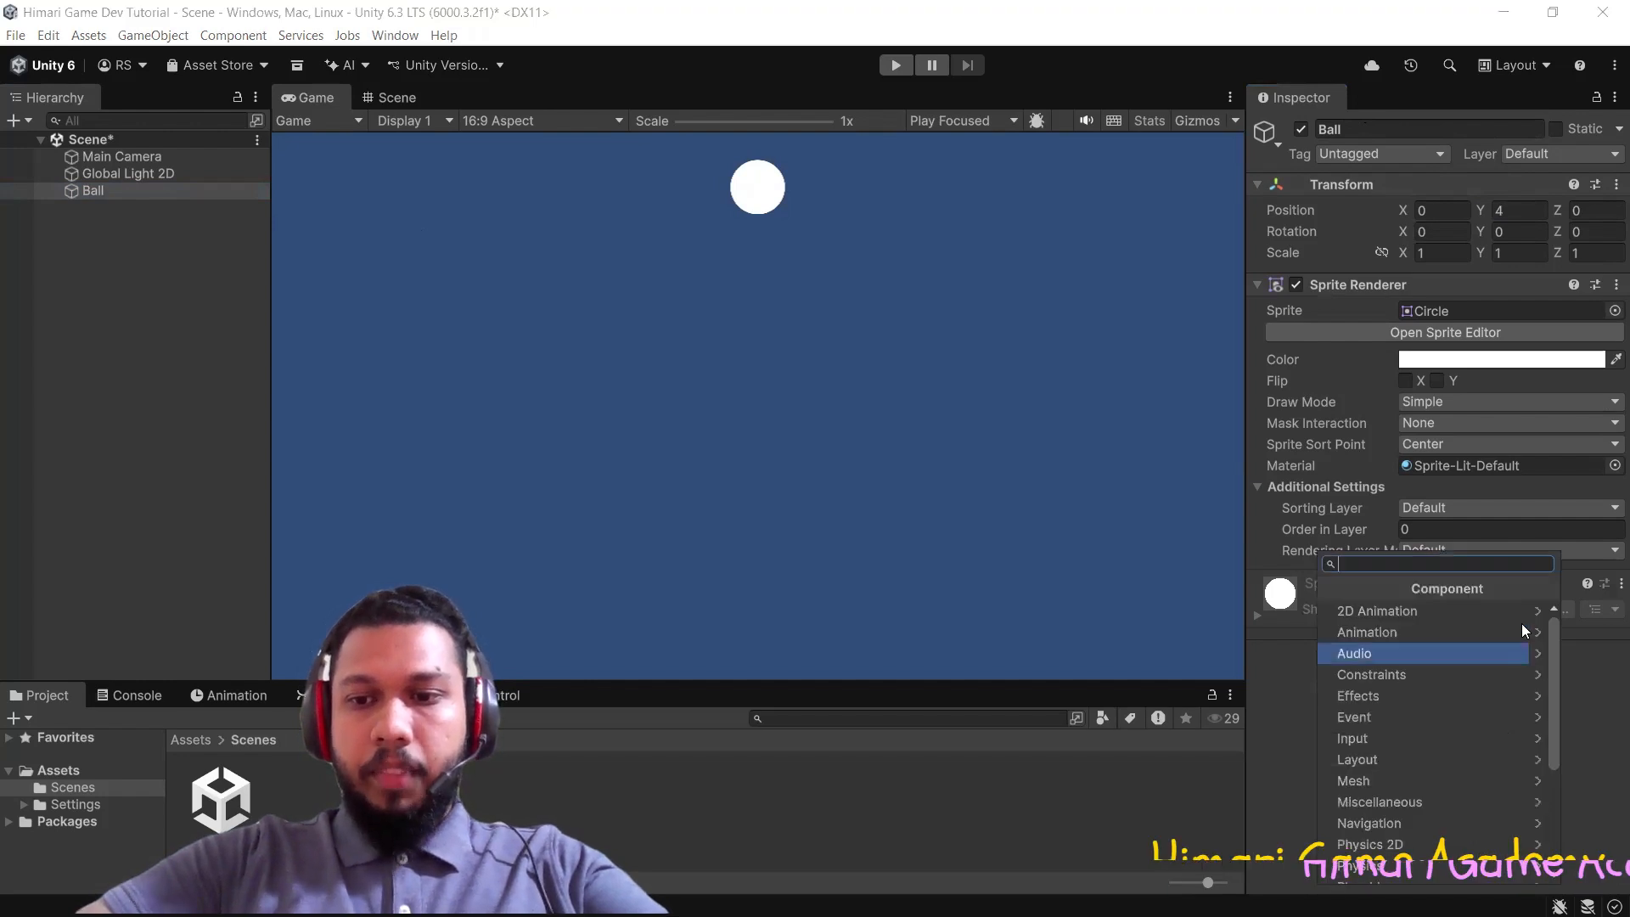
click(1504, 847)
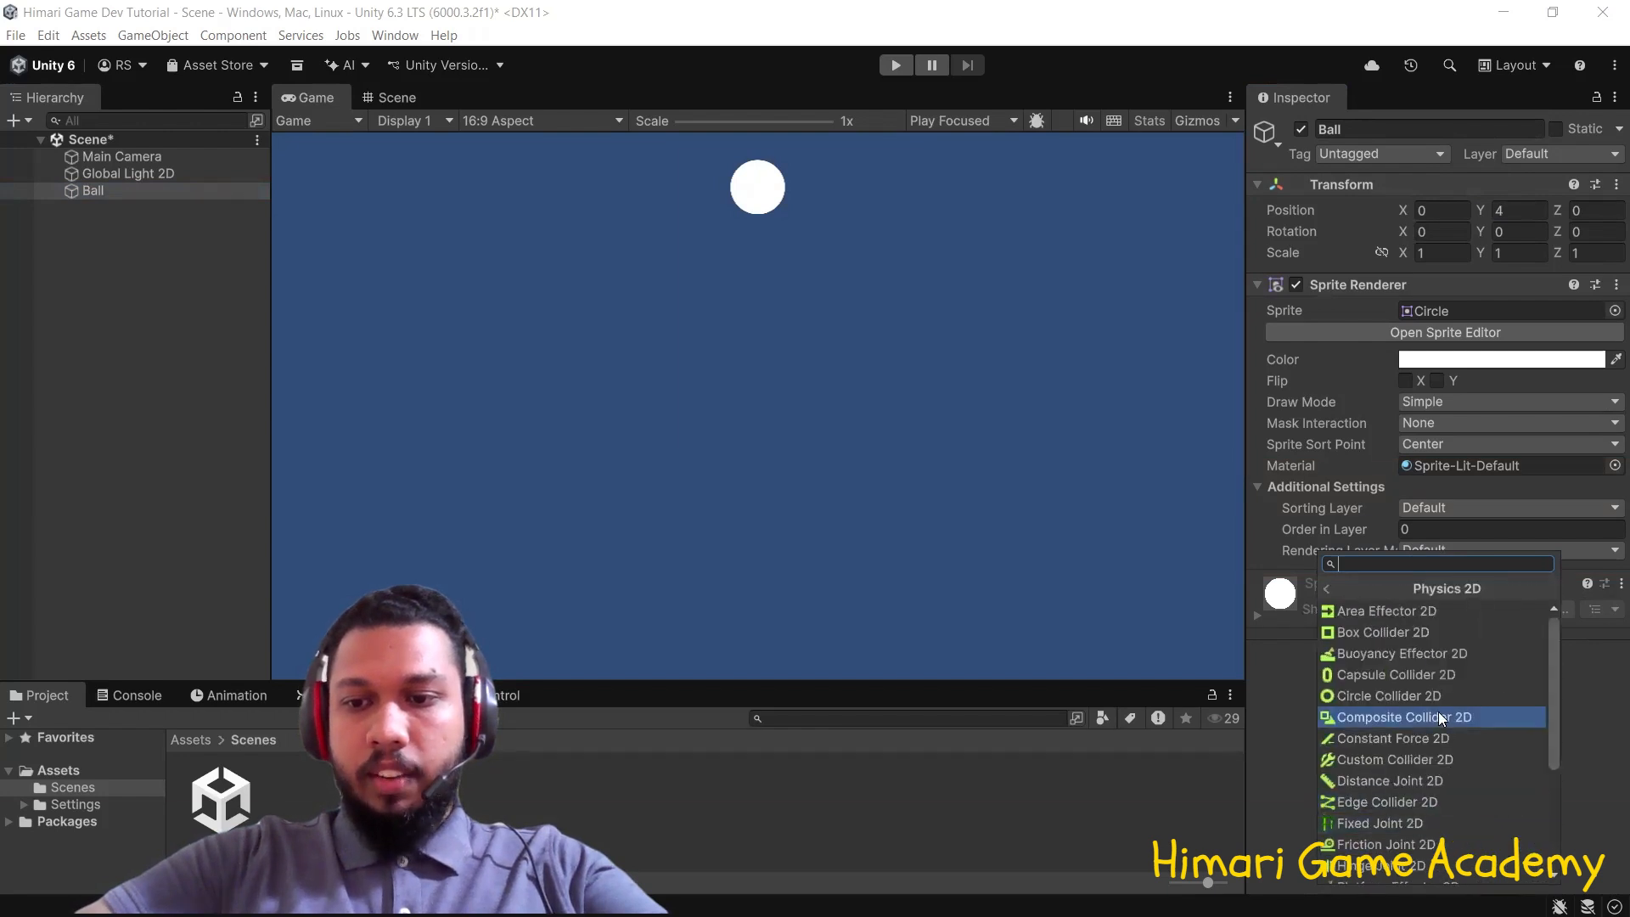
scroll(1448, 683, down, 3)
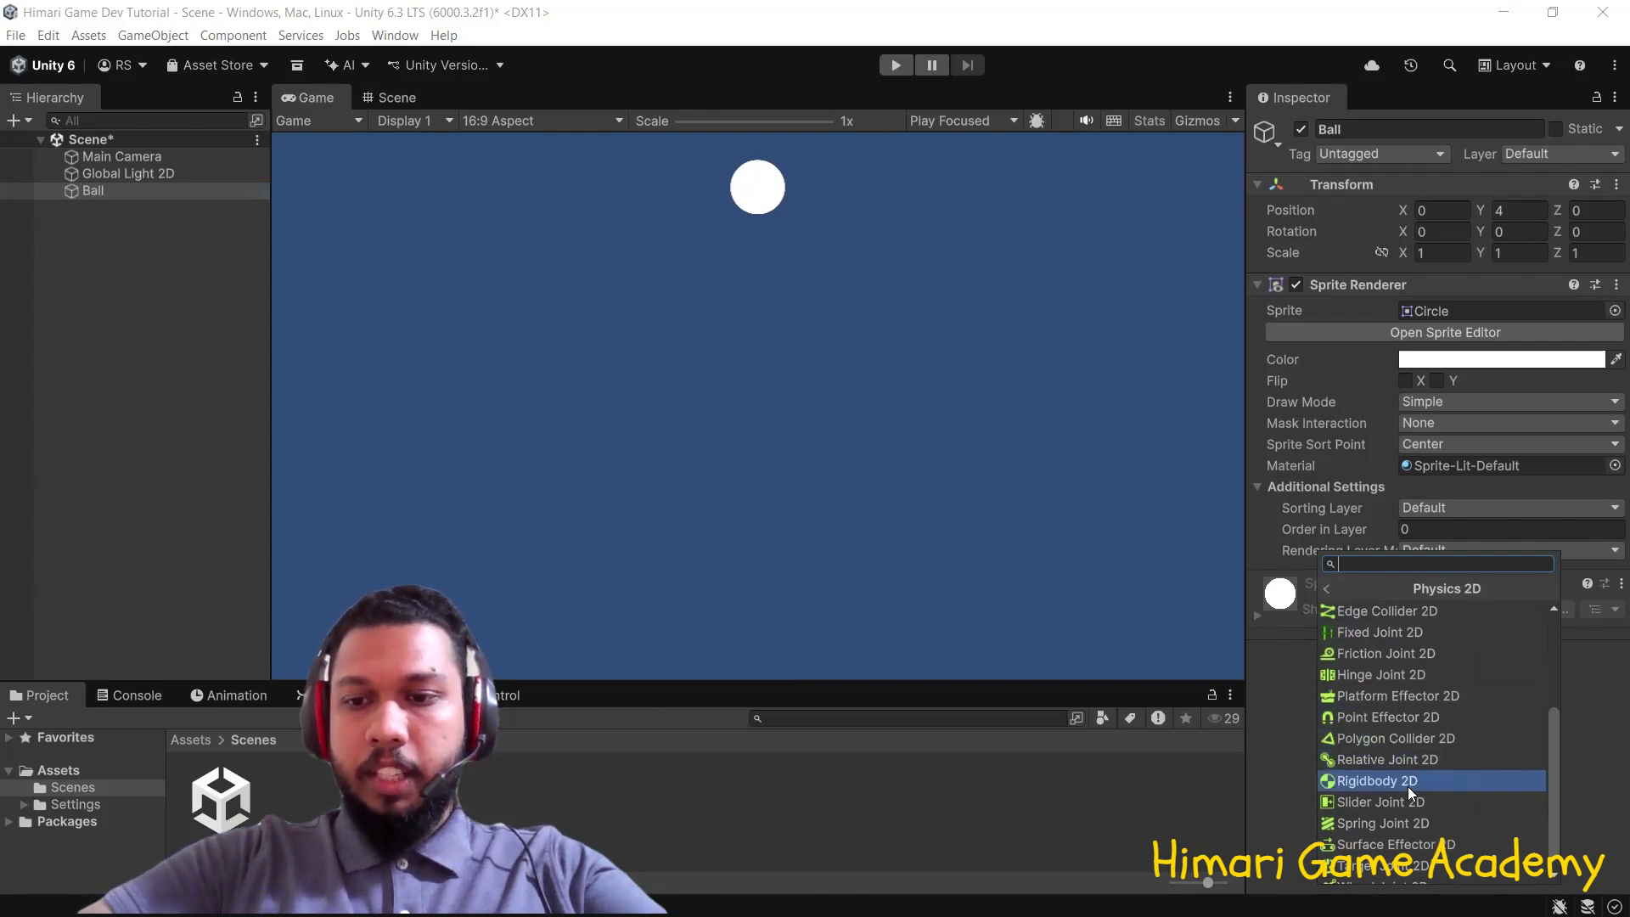
click(1467, 786)
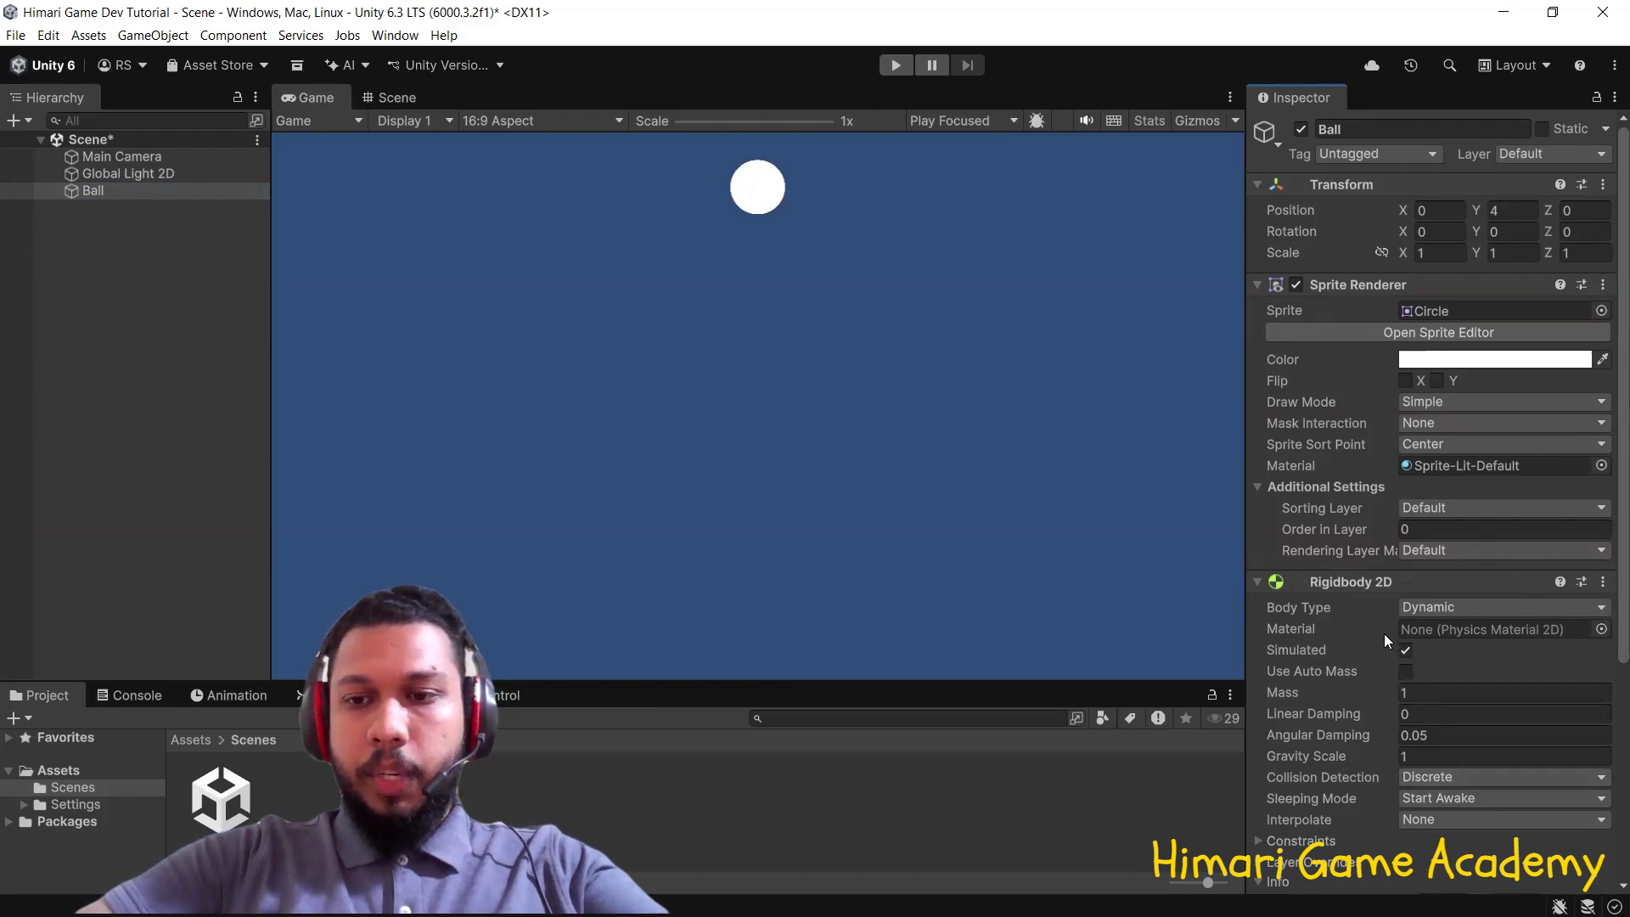
Run the scene to test the Ball's fall under default gravity, and stop play mode
mouse_move(1387, 628)
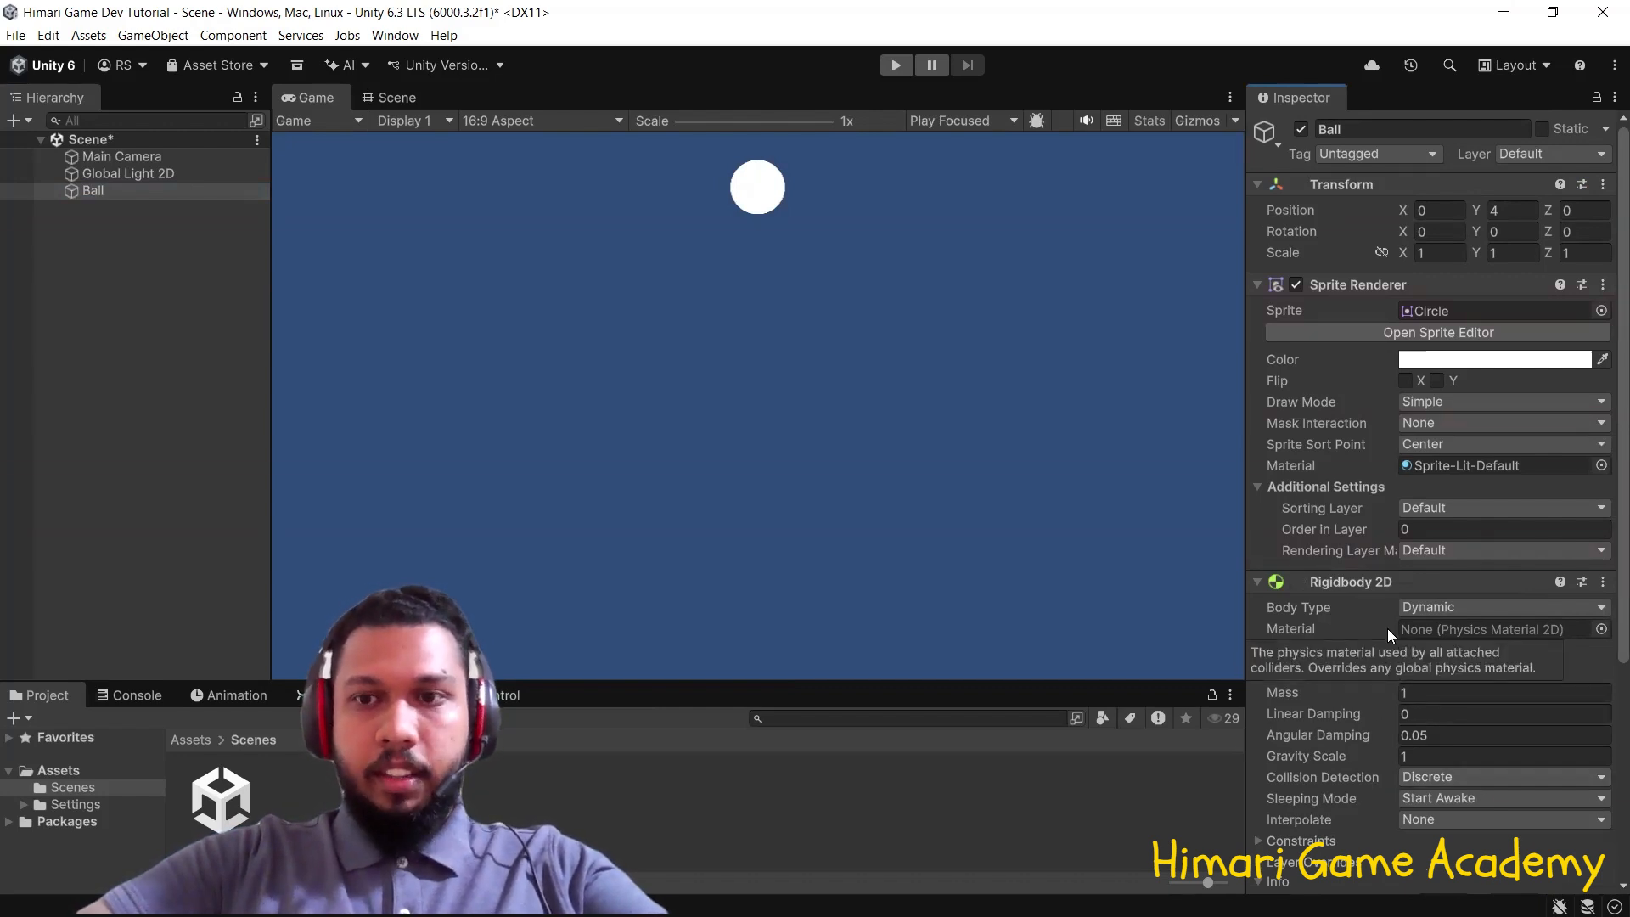
scroll(1385, 623, down, 3)
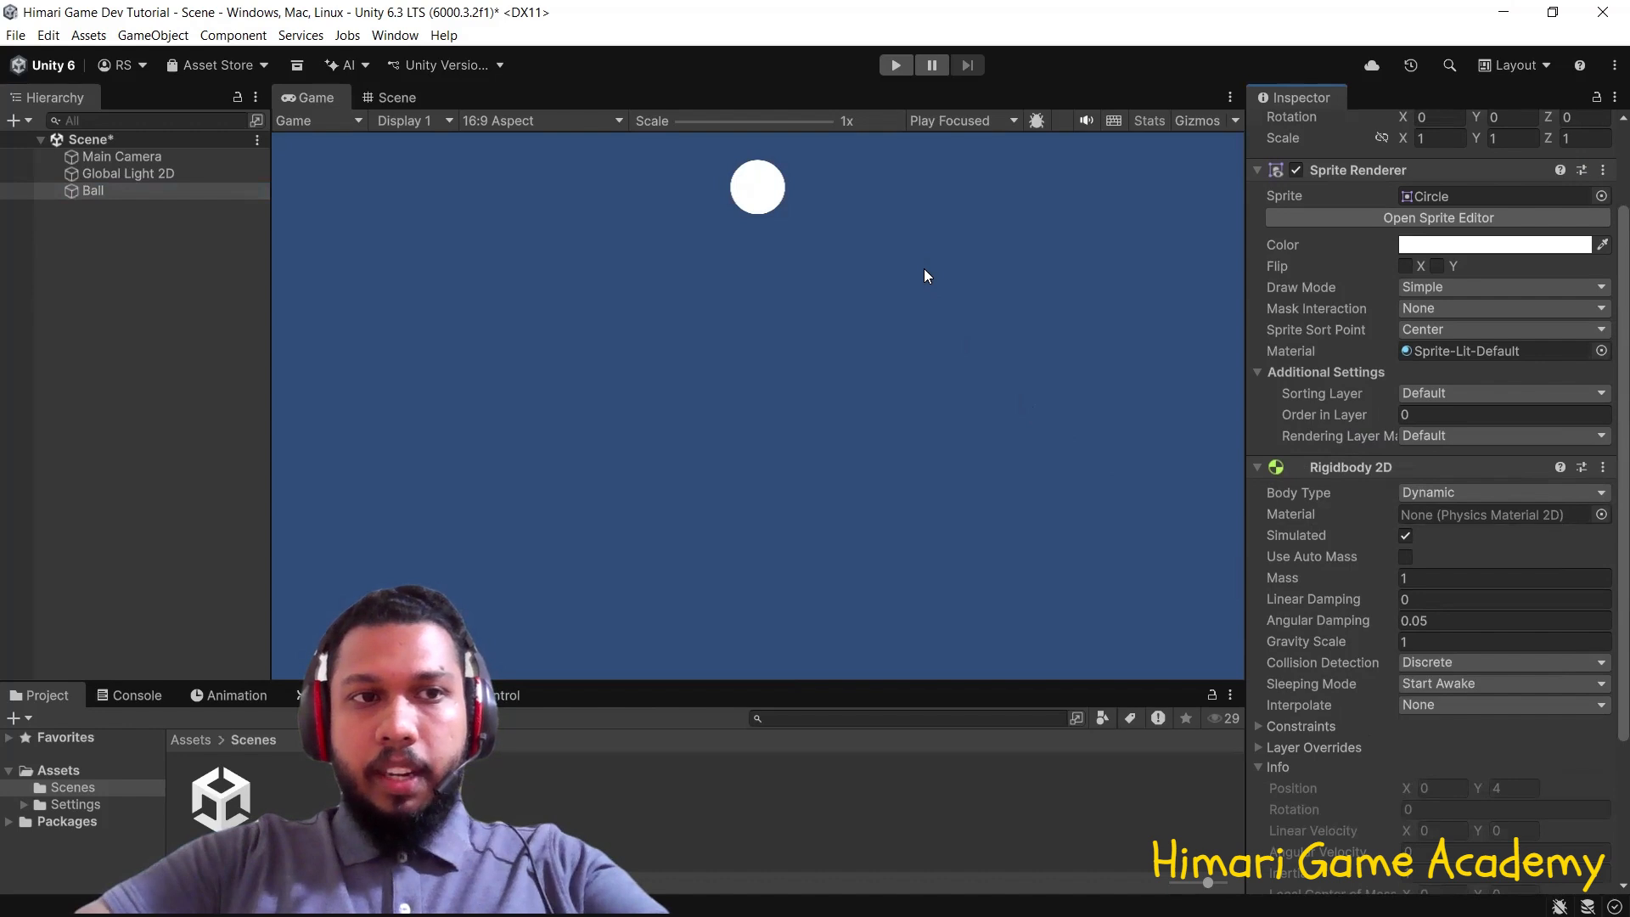
click(891, 71)
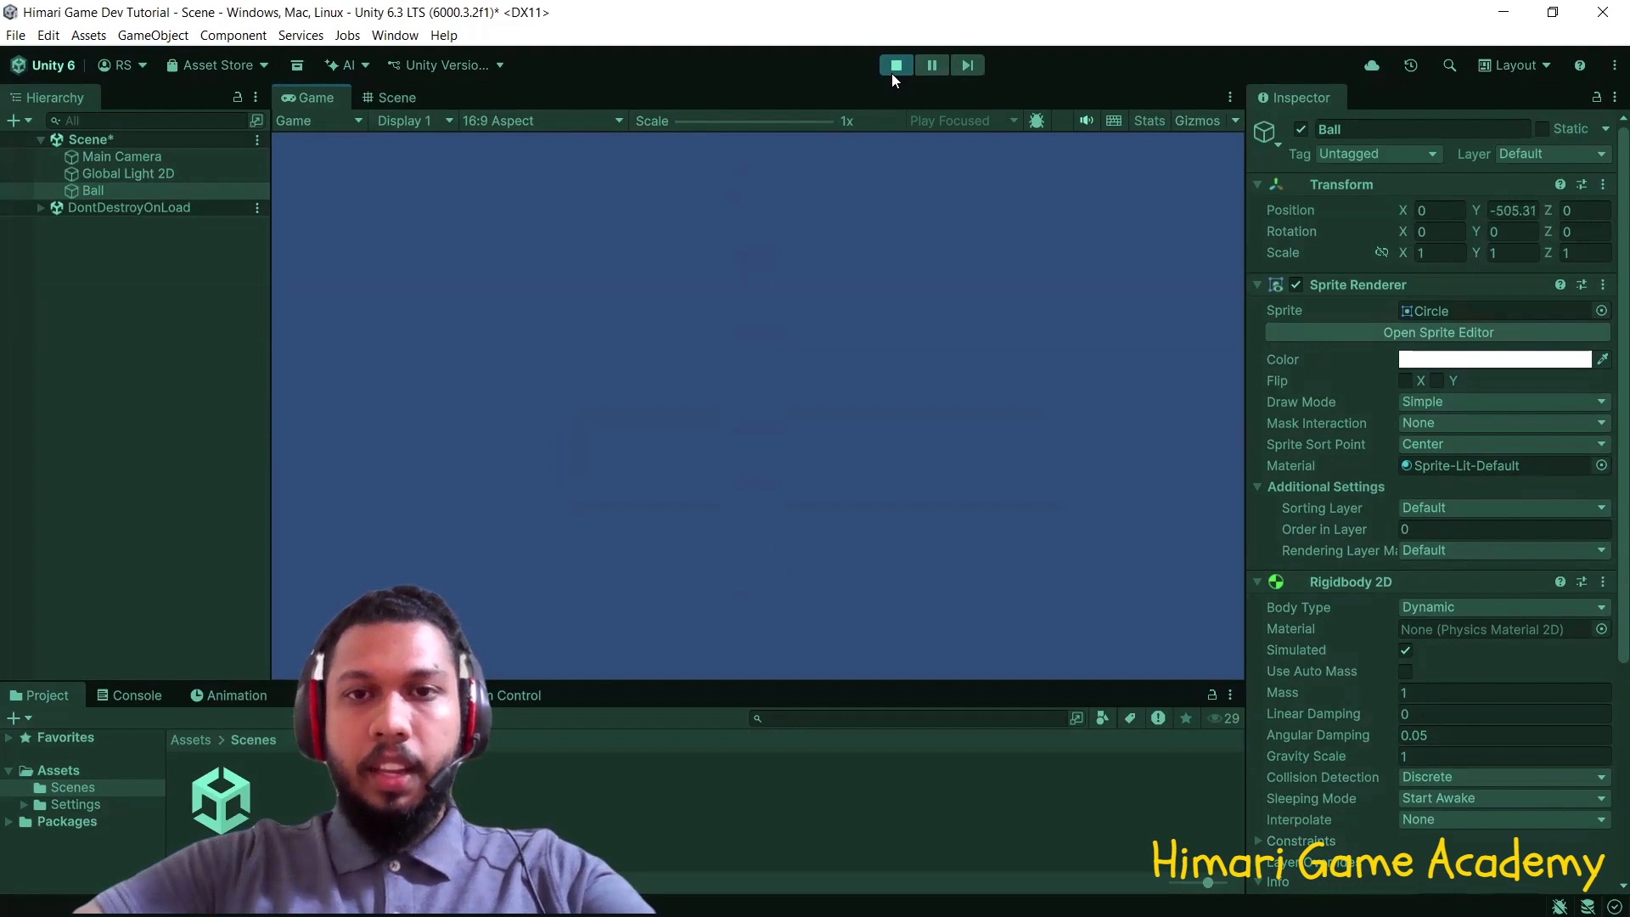
click(896, 66)
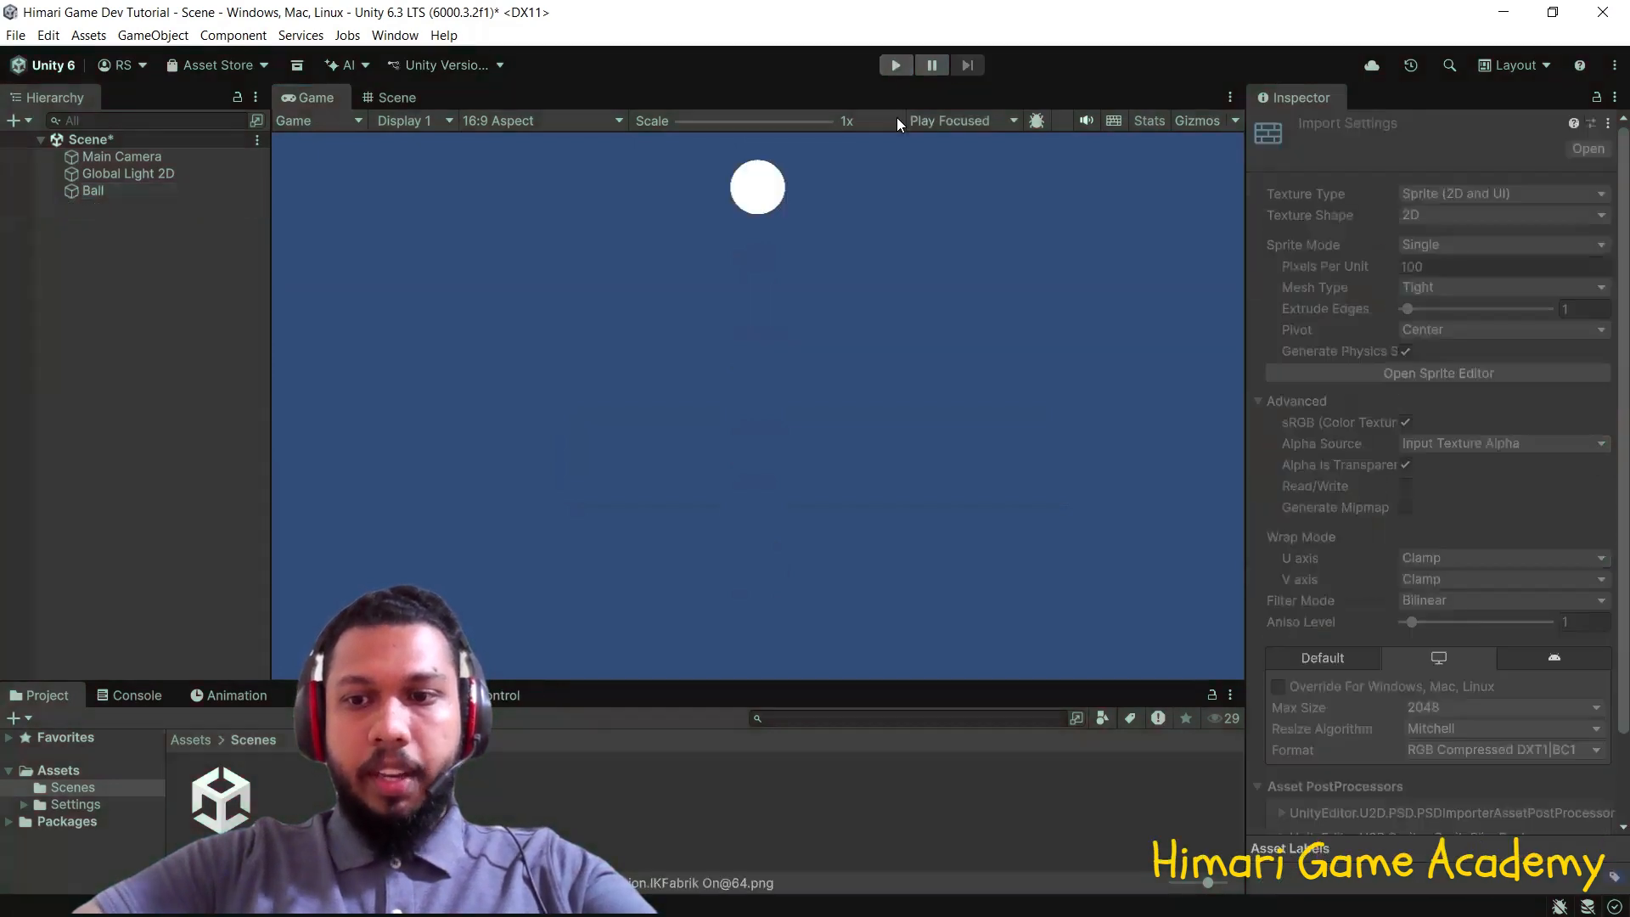
Set the Ball's Rigidbody 2D Gravity Scale to 2, run the scene to test the fall, and stop play mode
click(177, 197)
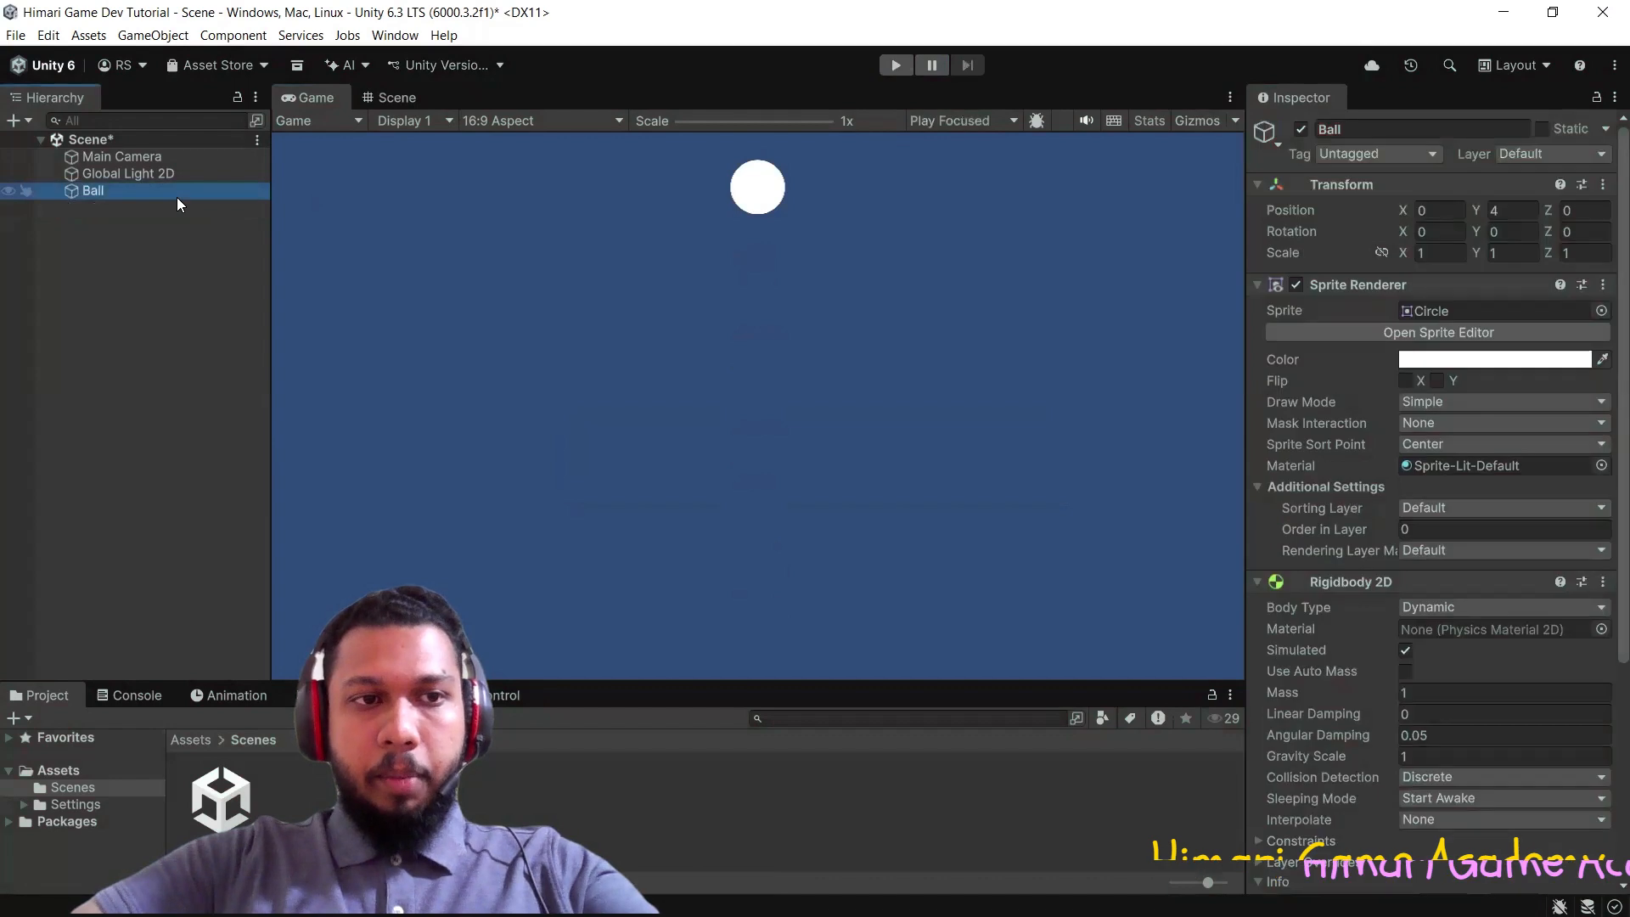
scroll(1358, 662, down, 3)
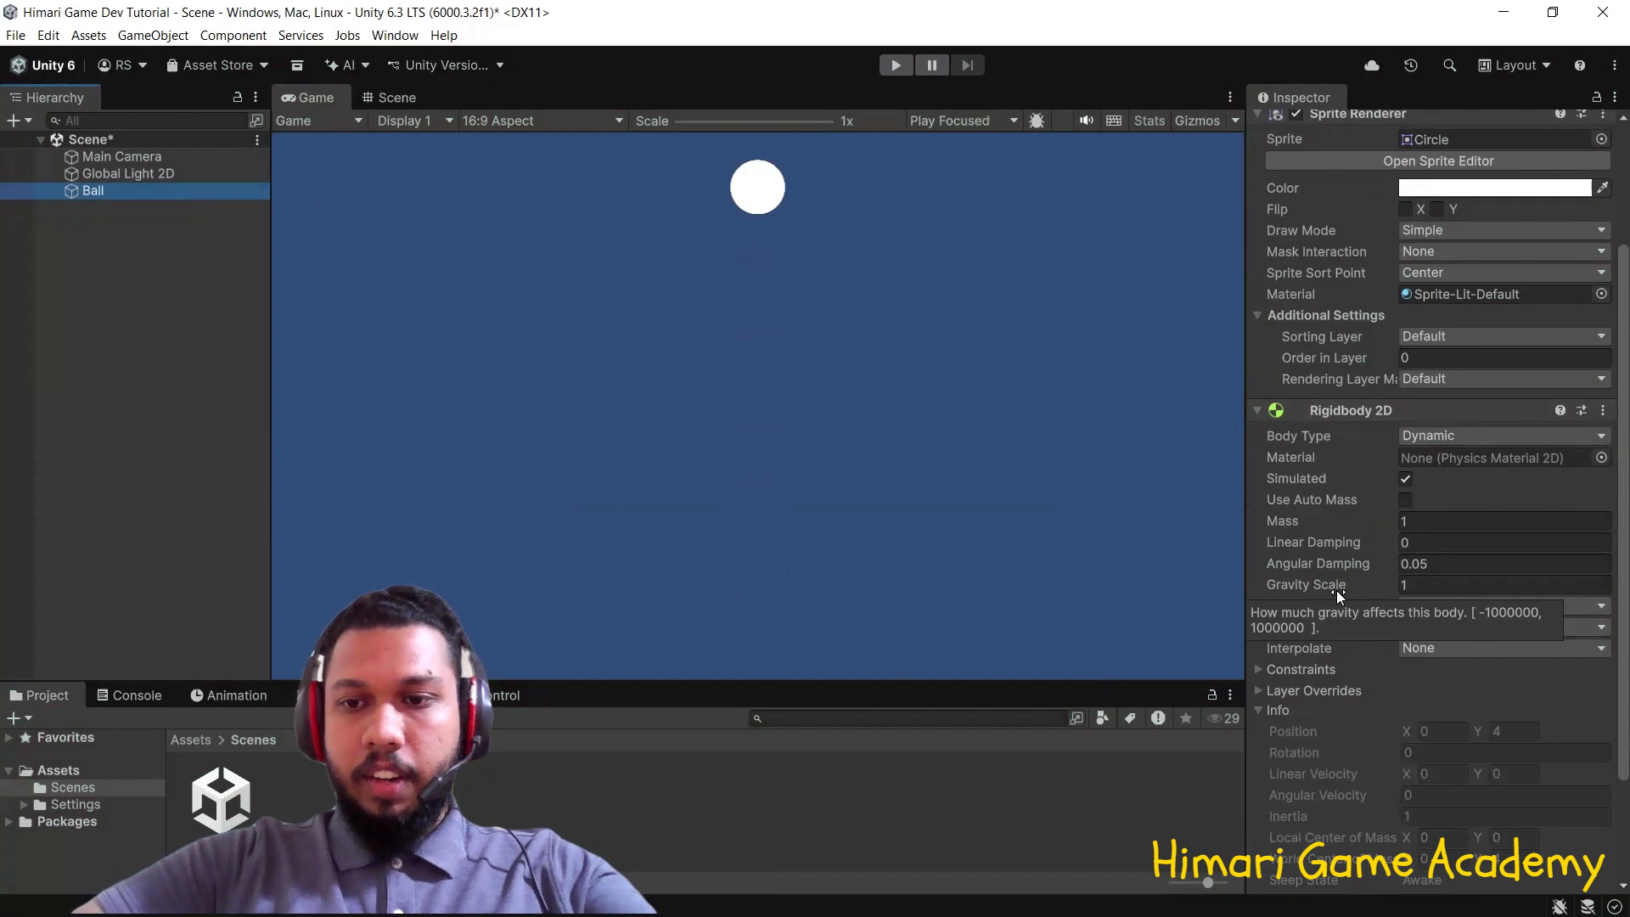
click(1418, 586)
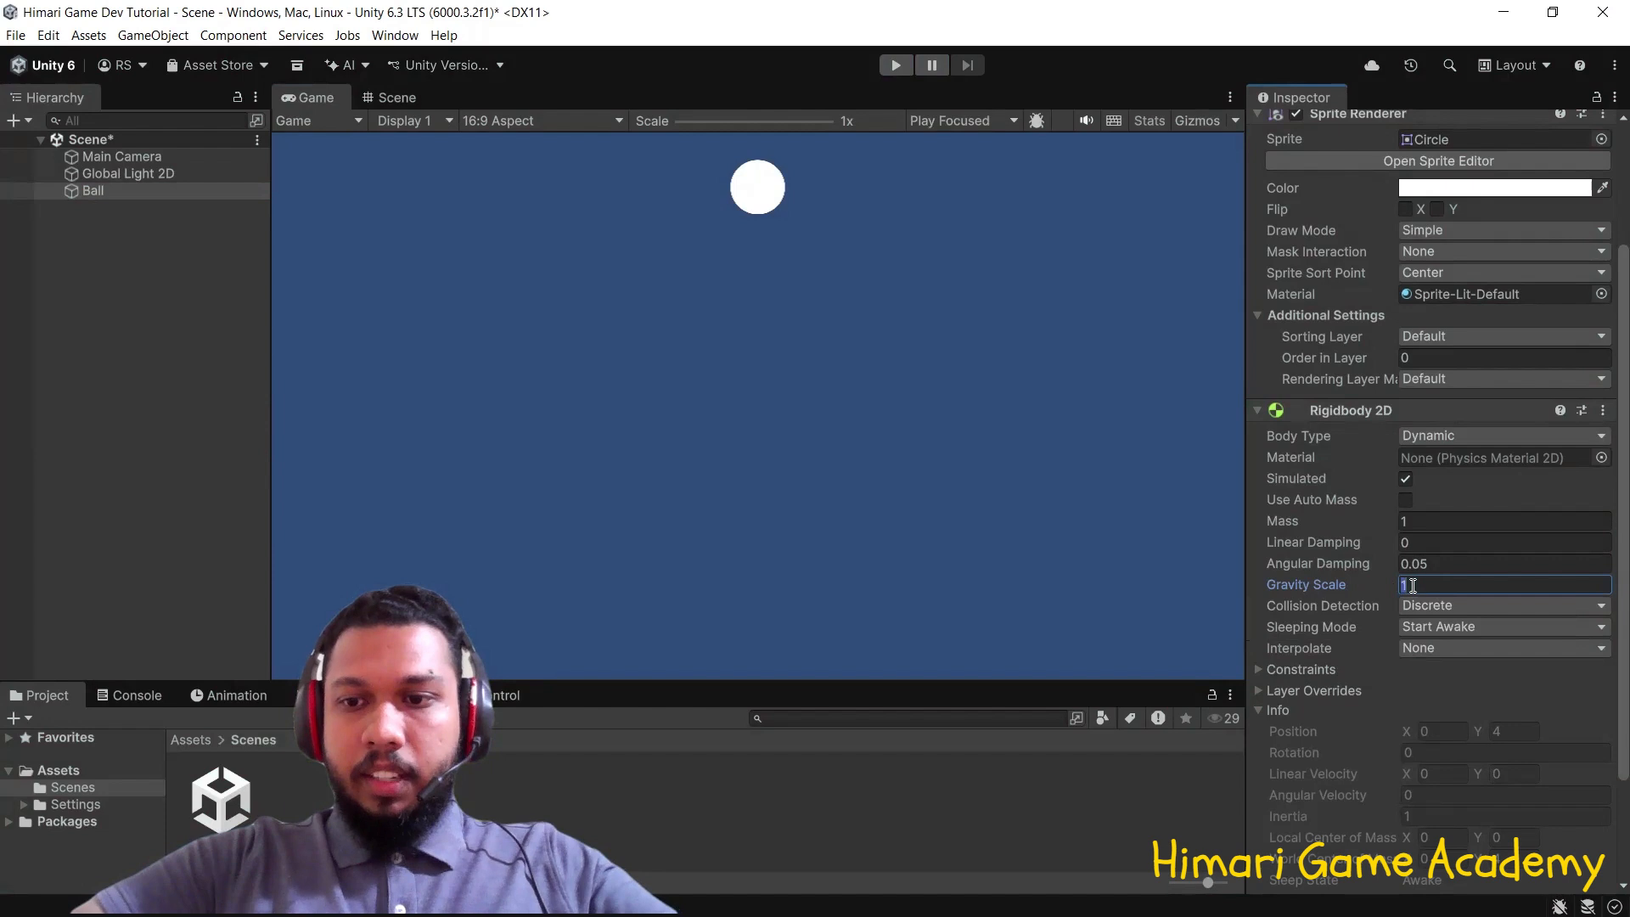
double_click(1430, 583)
text(2)
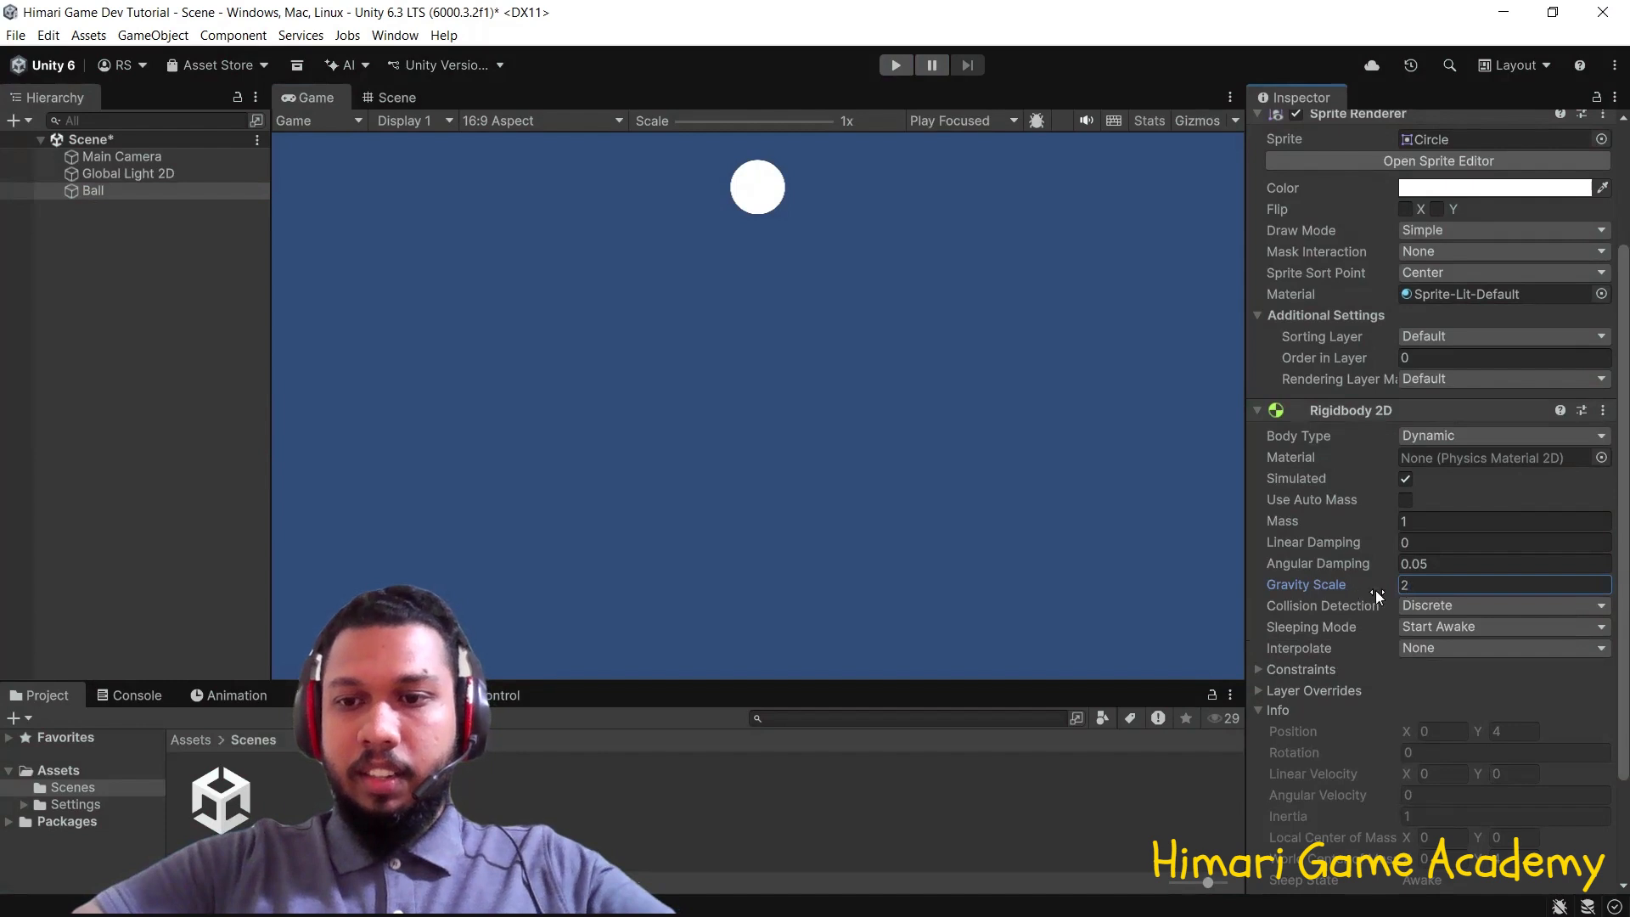
click(893, 66)
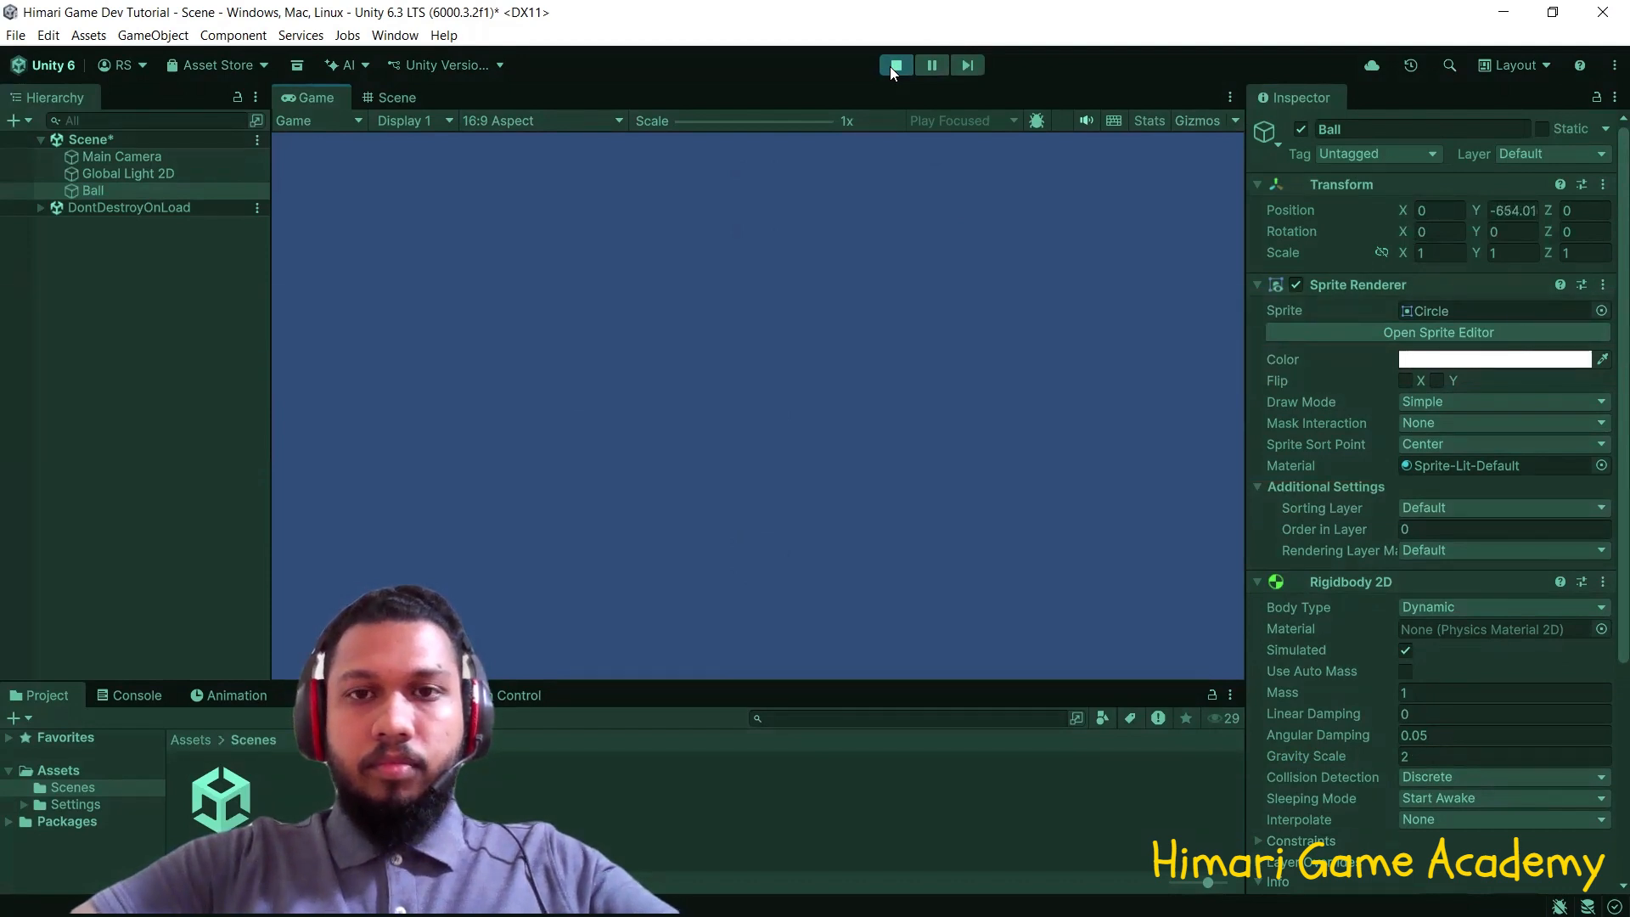
click(896, 65)
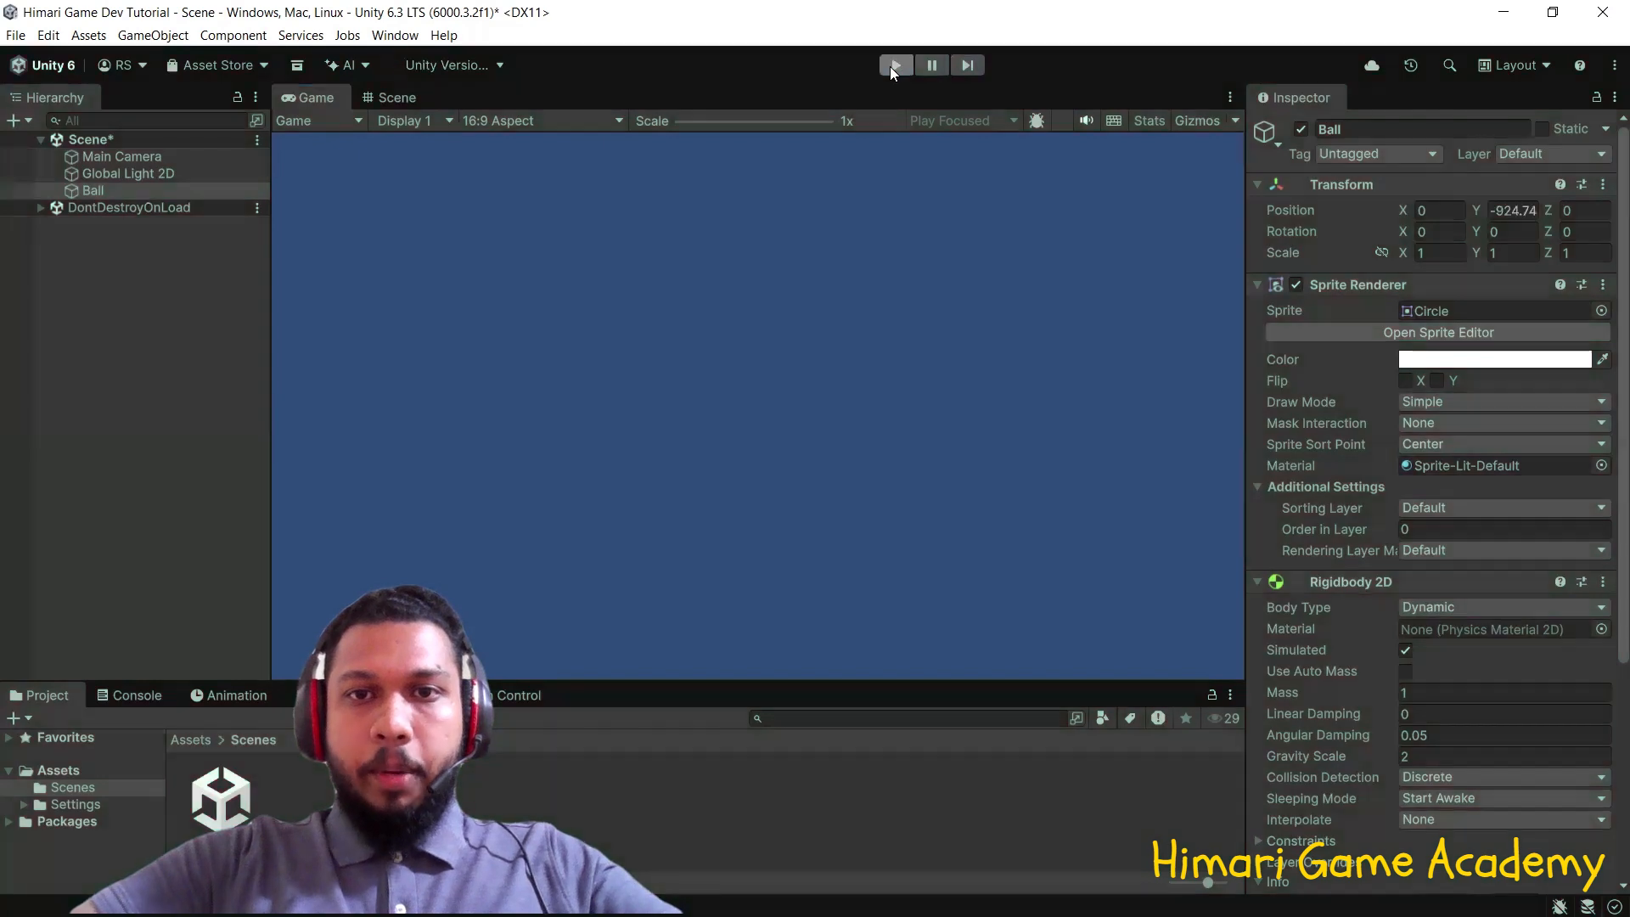
Set the Ball's Gravity Scale to 0.5, run the scene to test the slower fall, and stop play mode
click(195, 180)
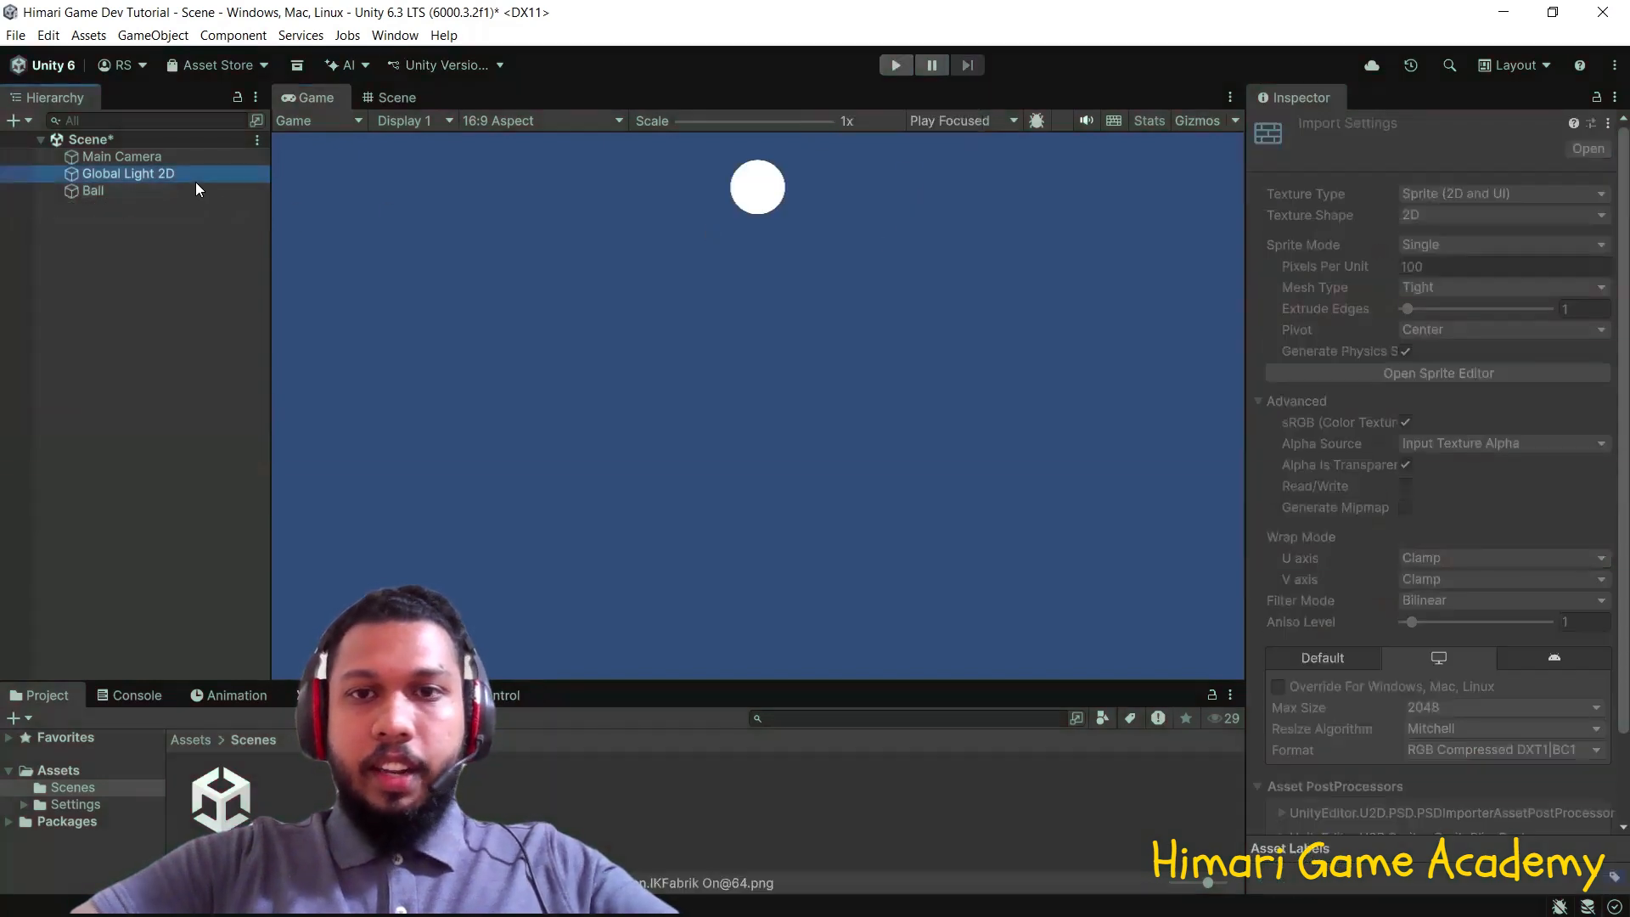
click(197, 189)
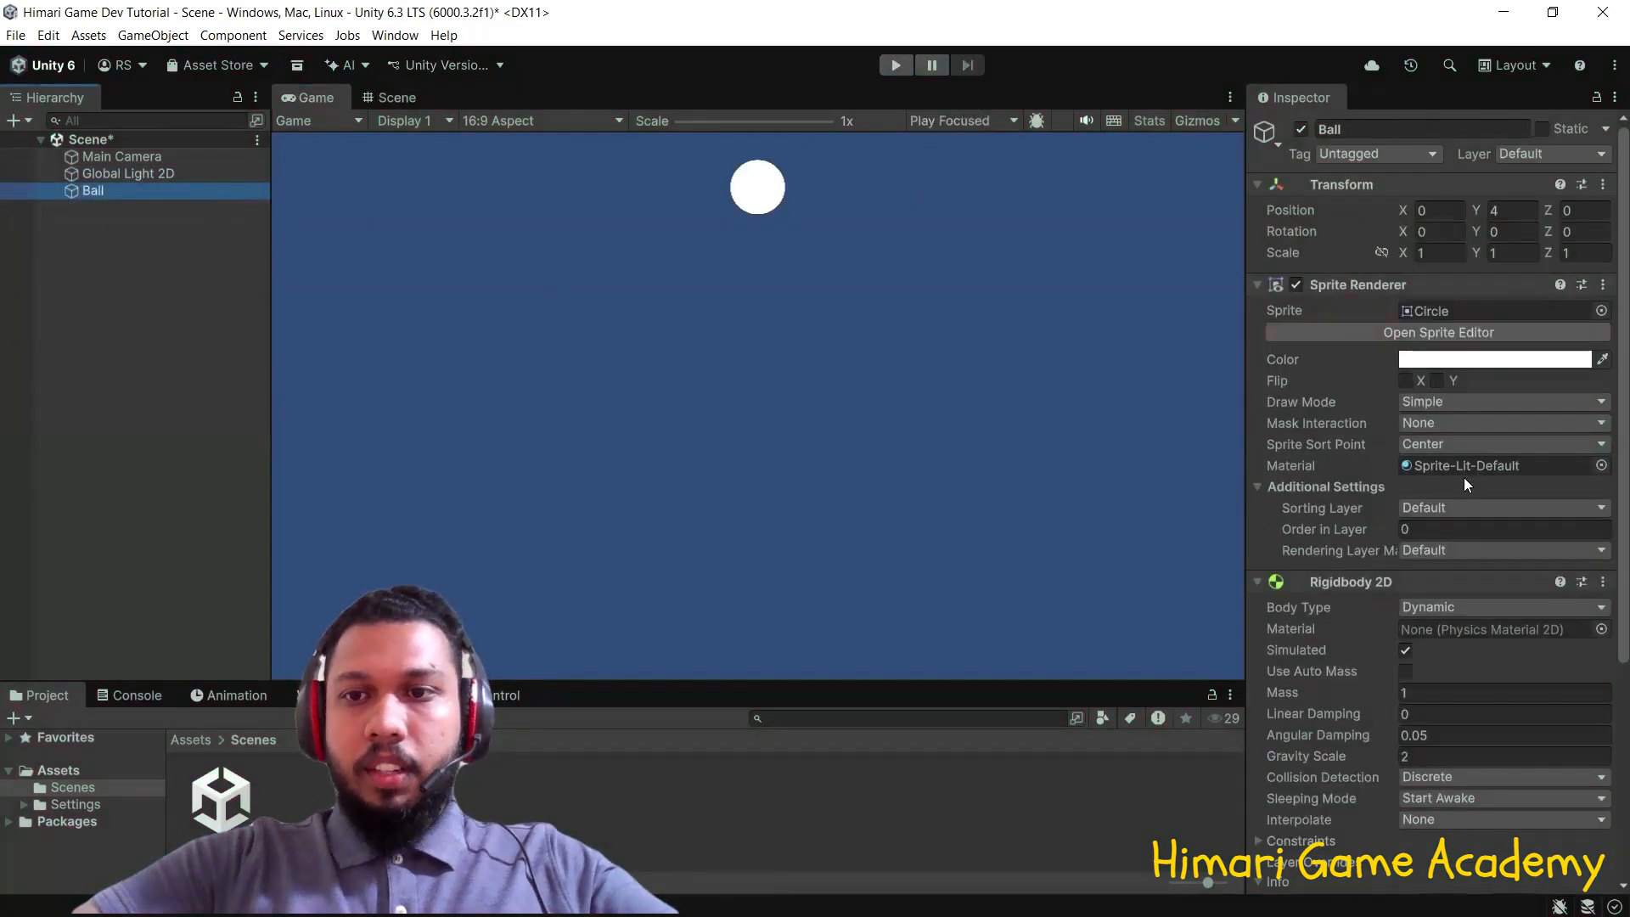
scroll(1478, 477, down, 5)
click(1434, 440)
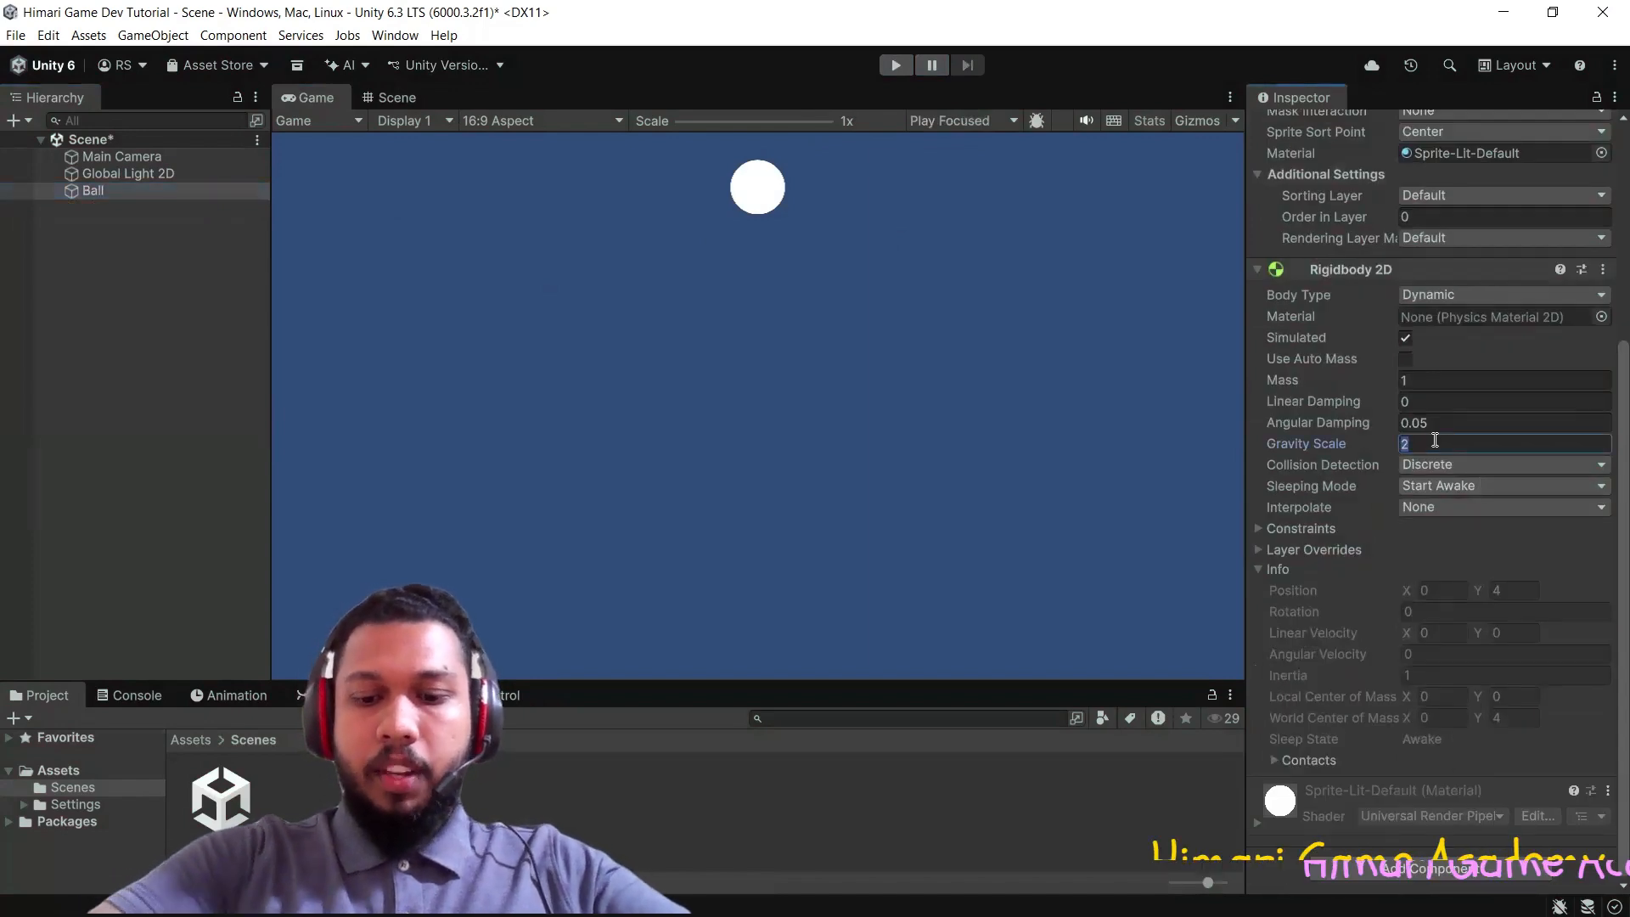
key(BackSpace)
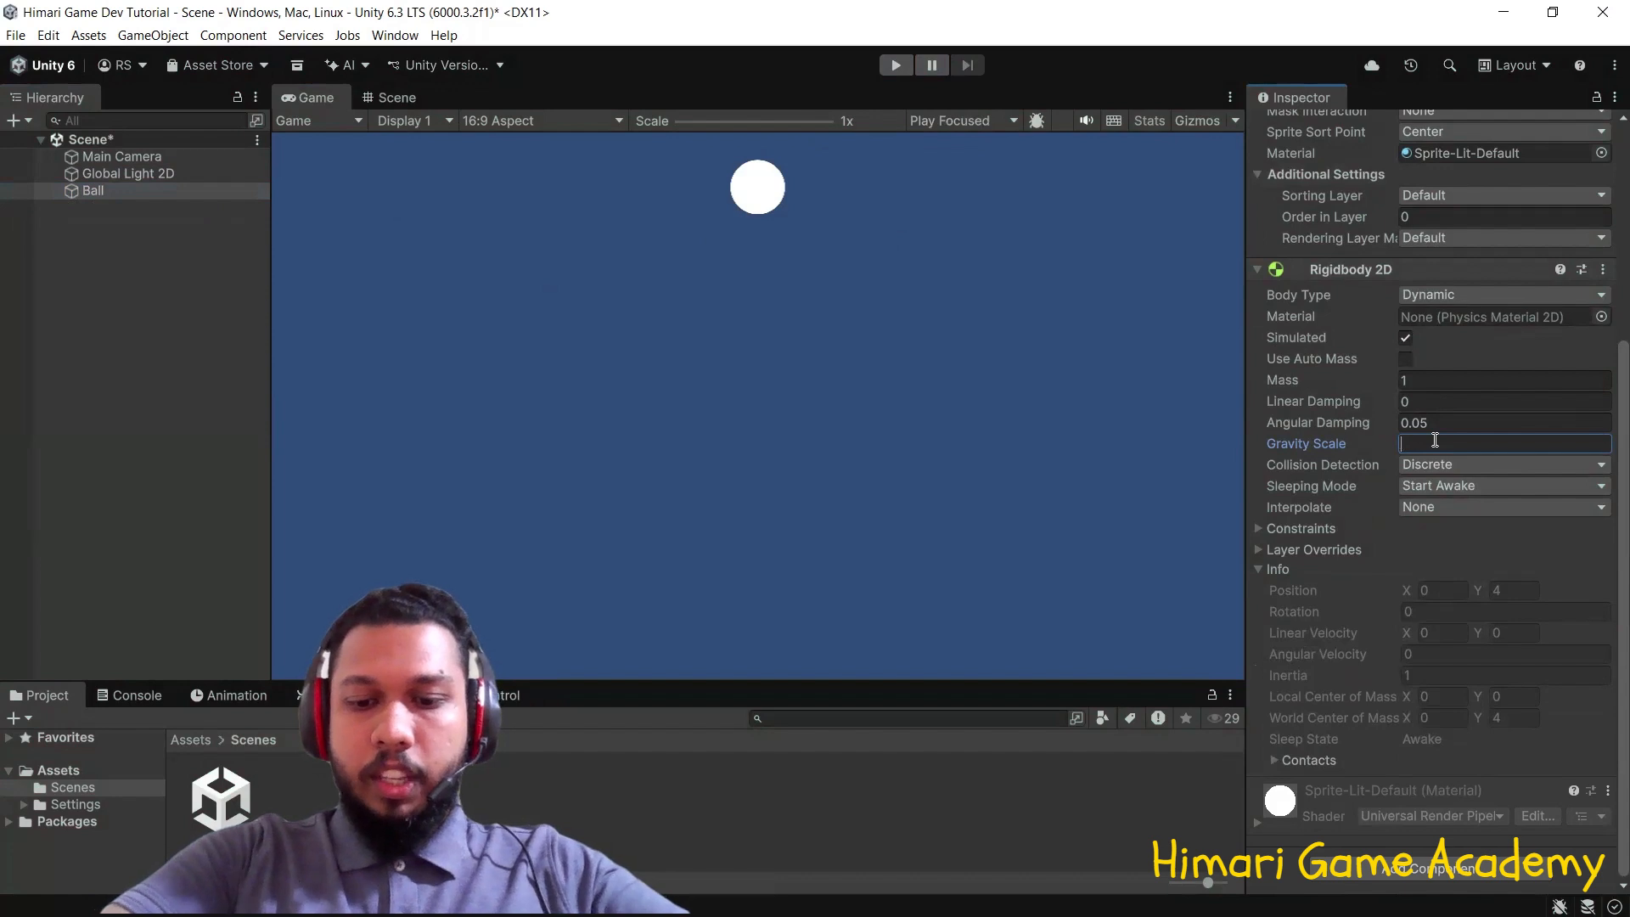
text(0.5)
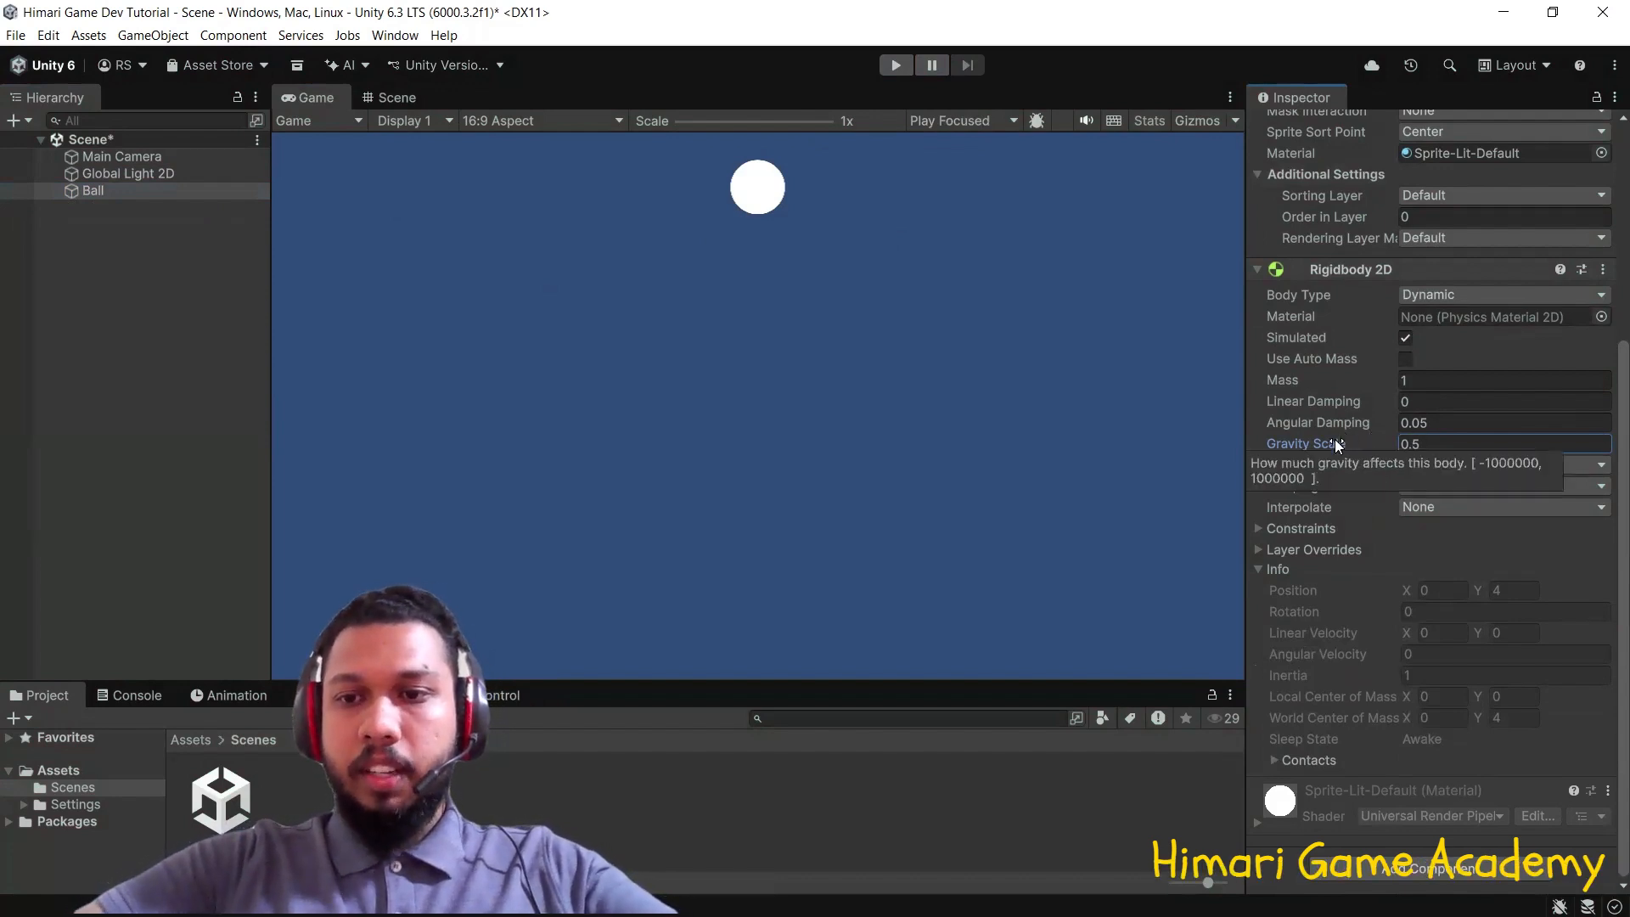
click(896, 65)
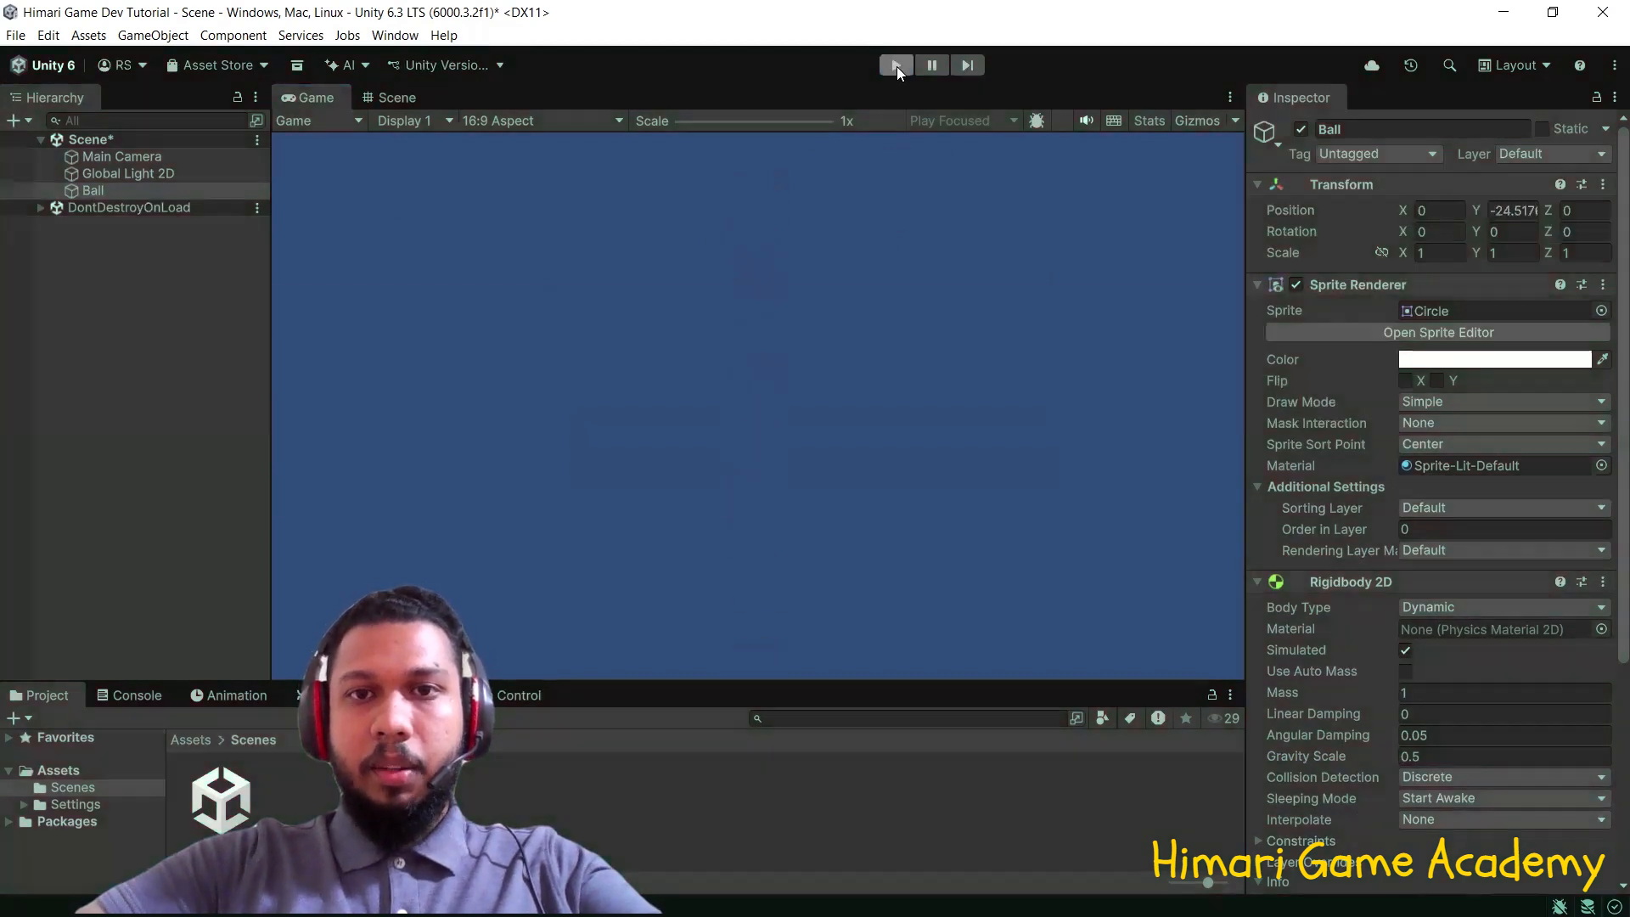
click(896, 66)
Set the Ball's Gravity Scale to 0.1, run the scene to test the fall, and stop play mode
click(216, 192)
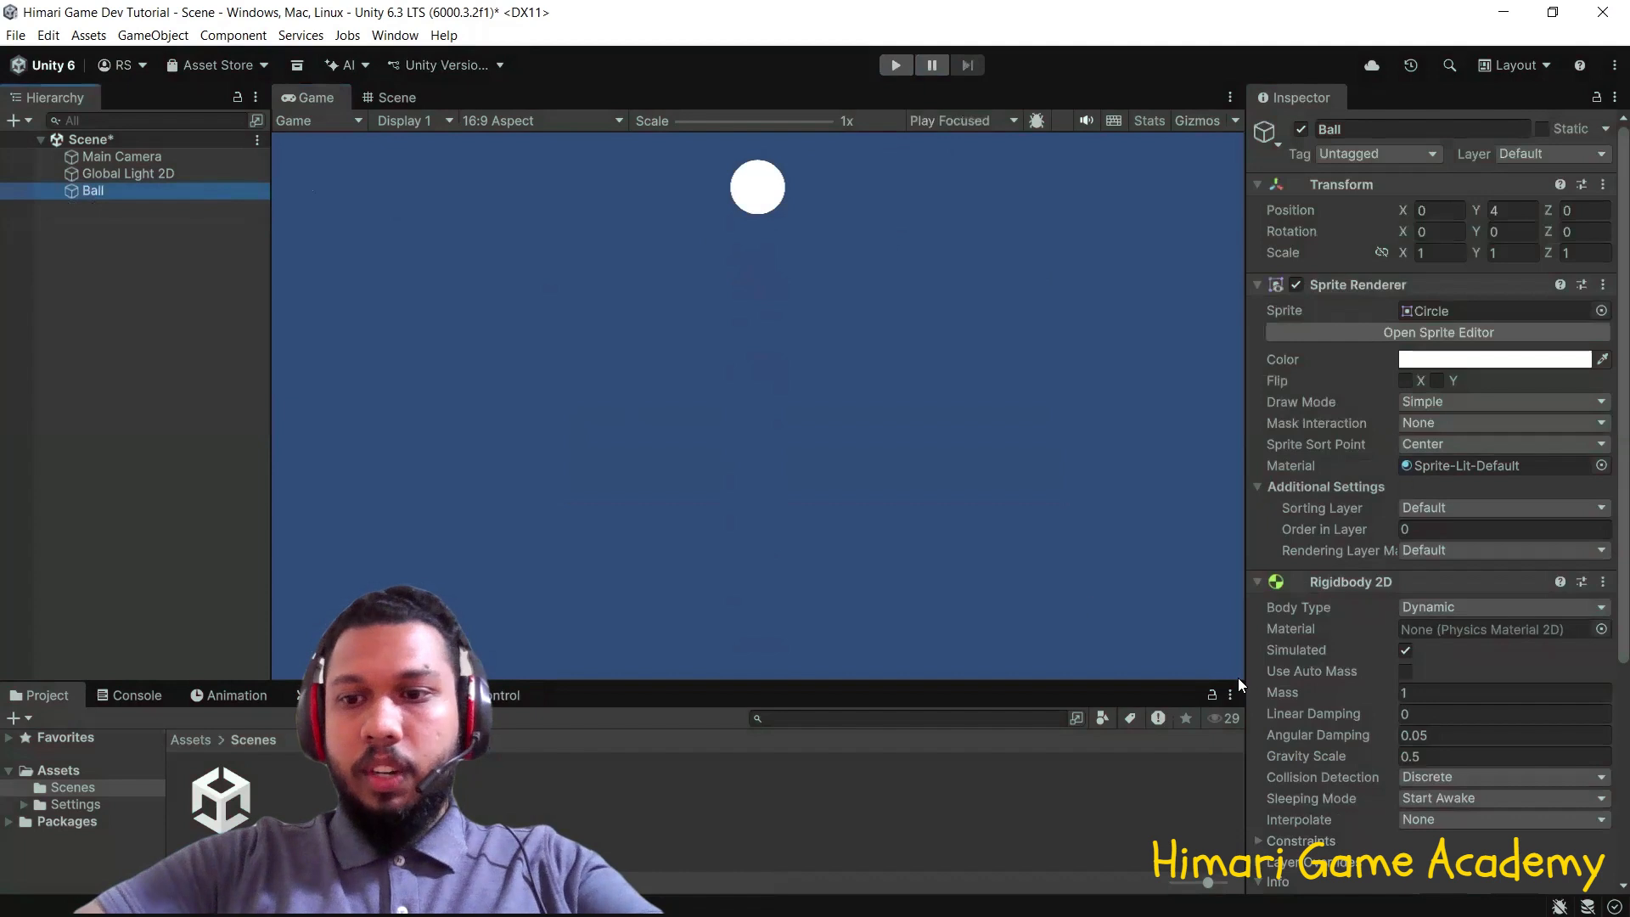
click(1443, 754)
text(0.1)
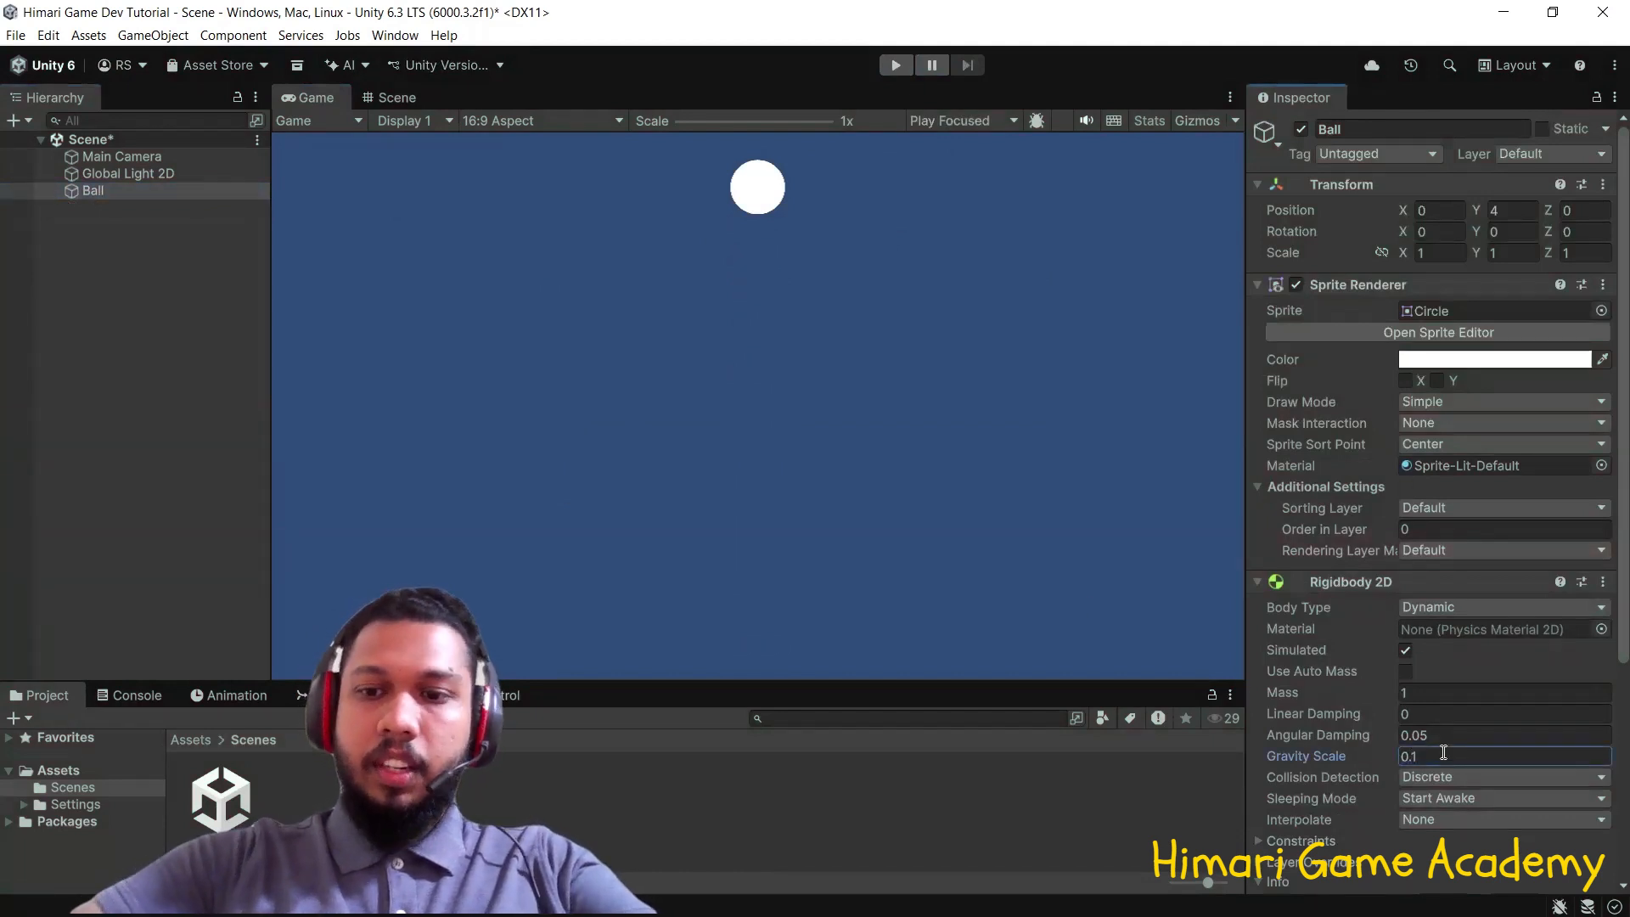
click(896, 67)
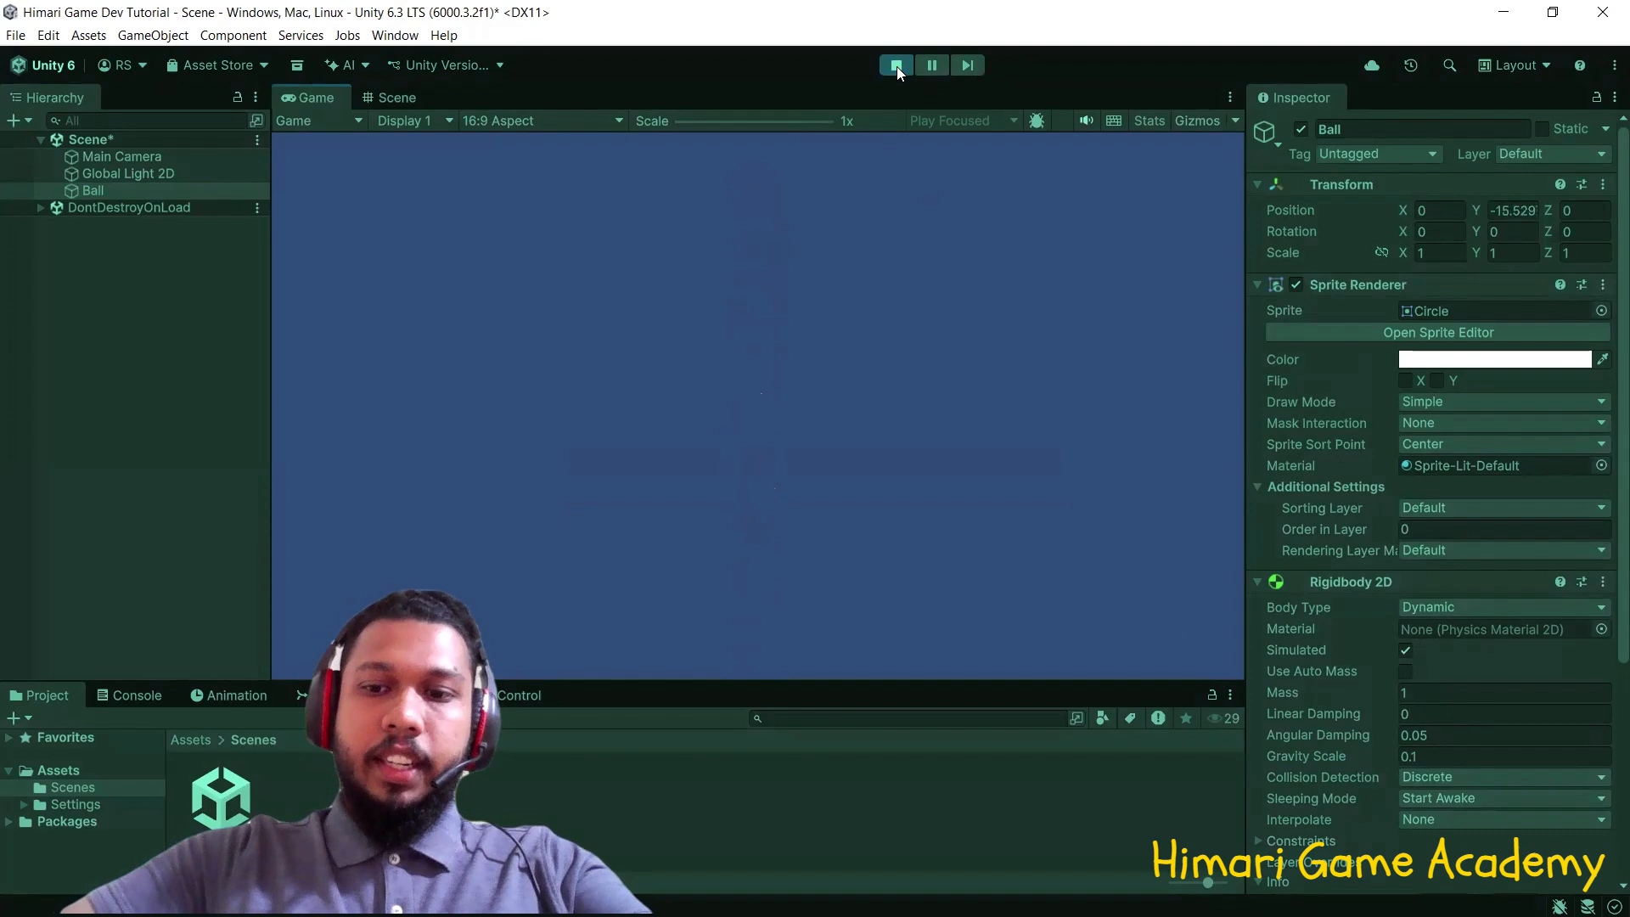
click(897, 66)
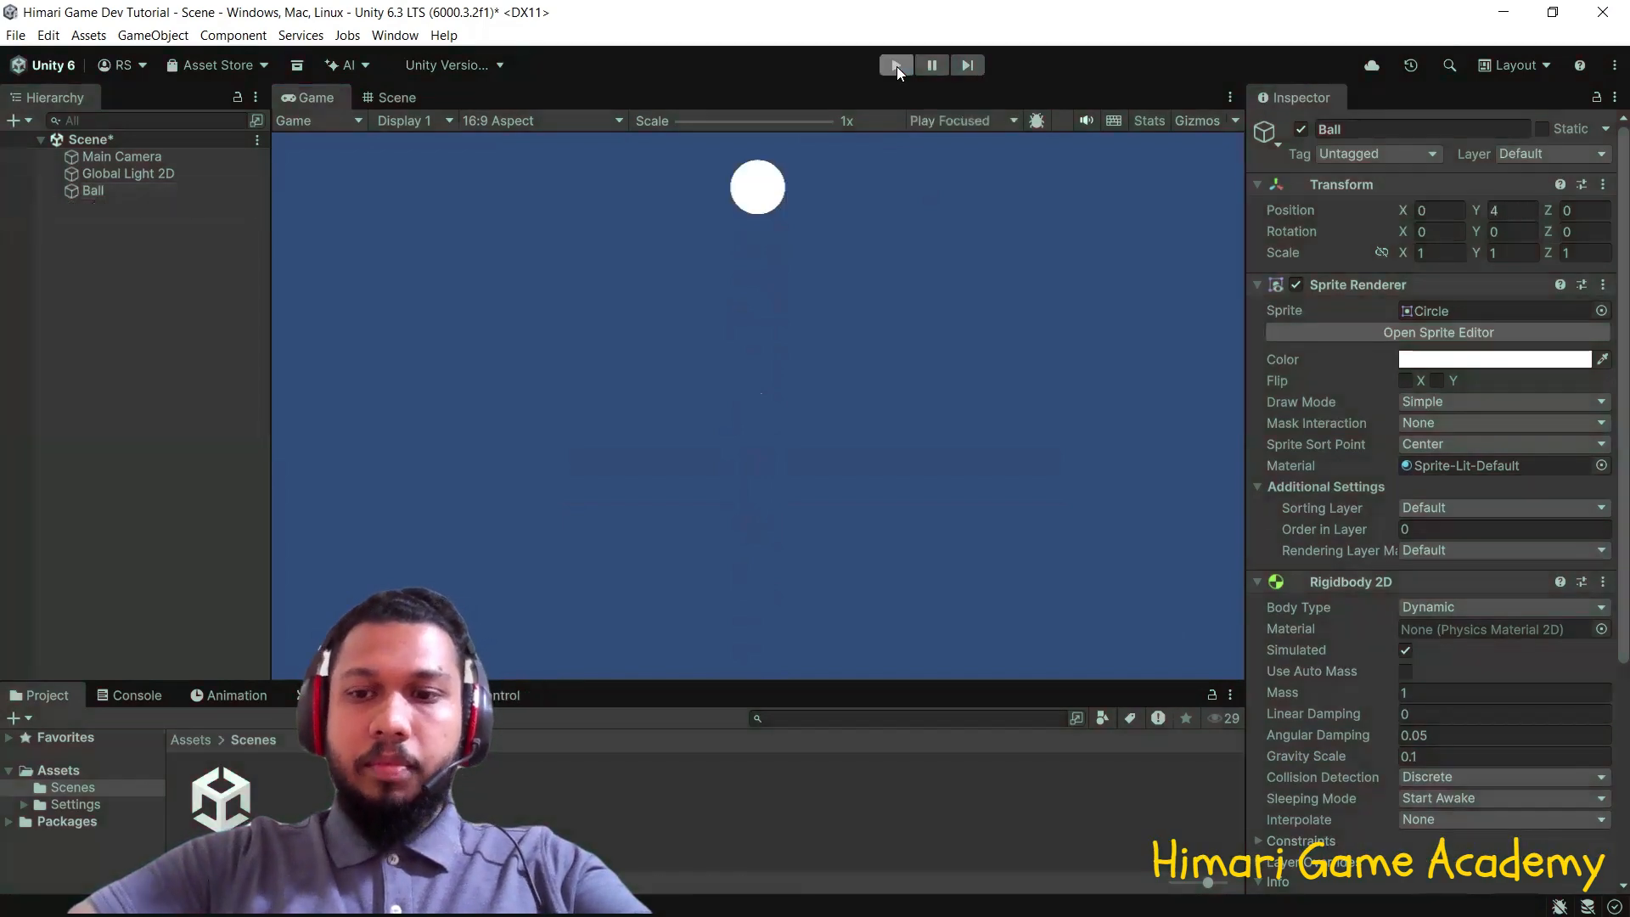
Select the Ball and bring its Rigidbody 2D settings into view
click(217, 194)
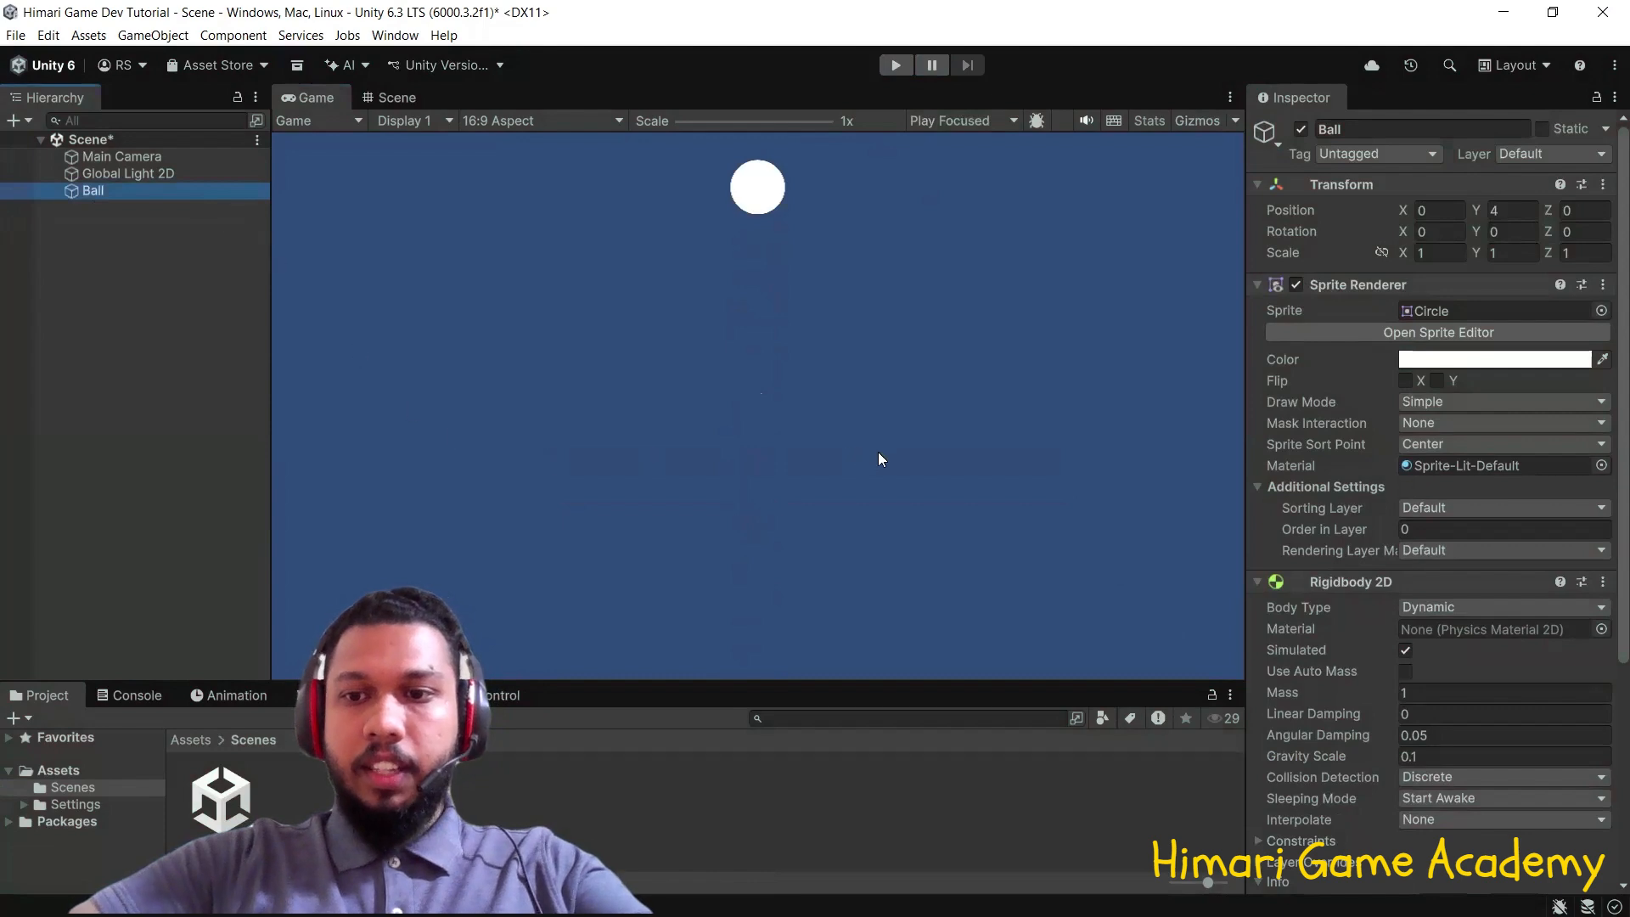
scroll(1334, 611, down, 3)
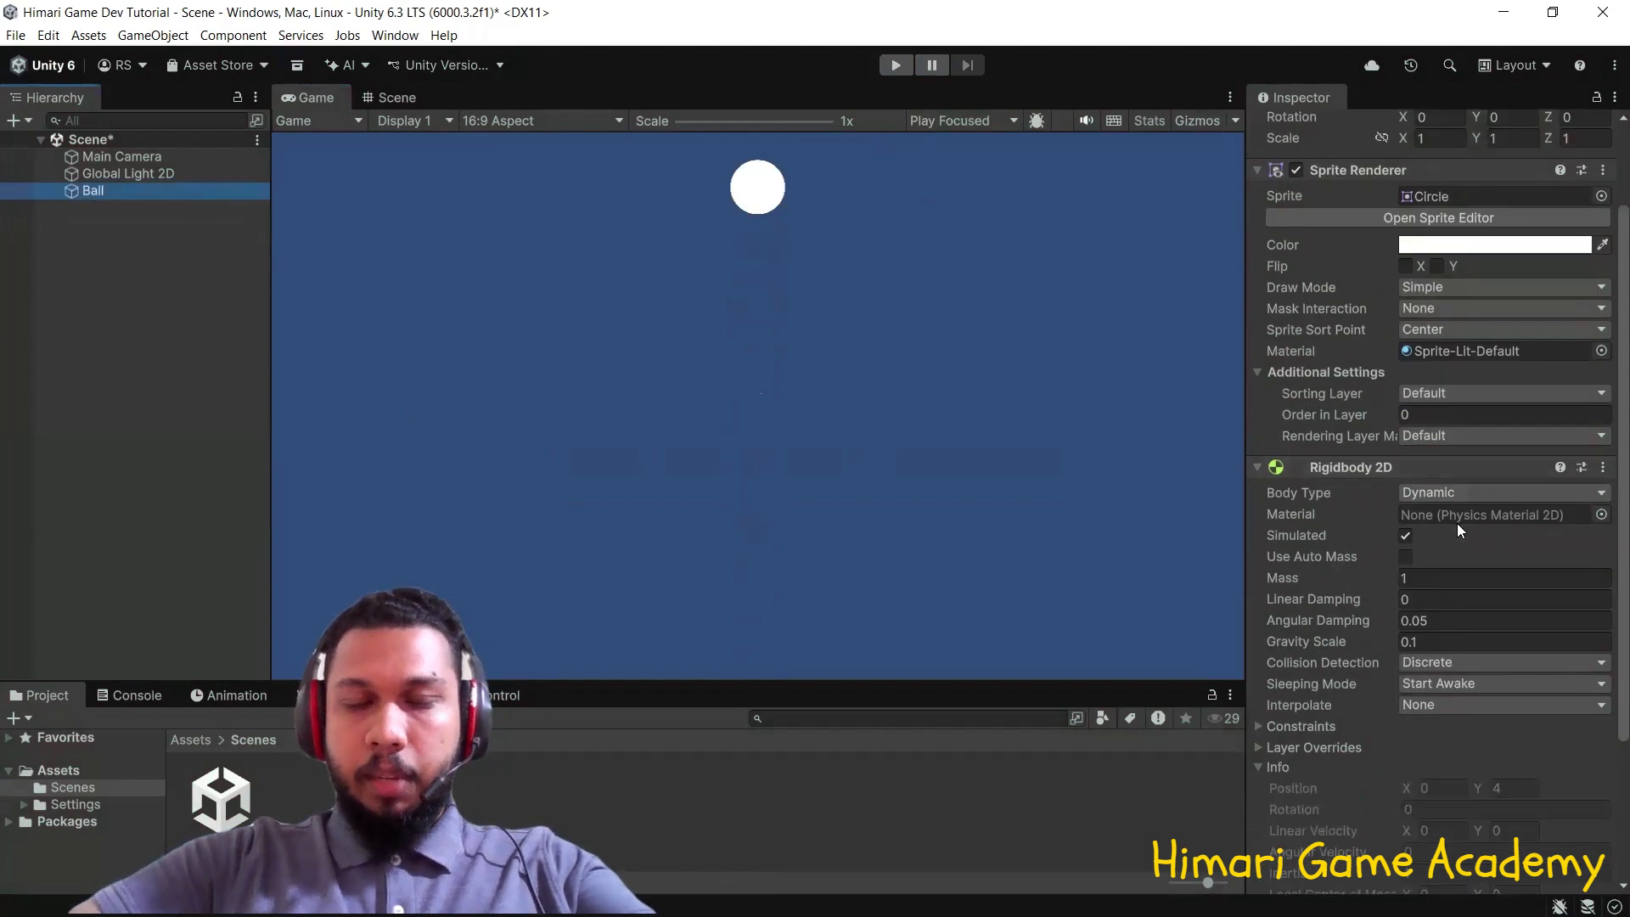
scroll(1456, 523, down, 2)
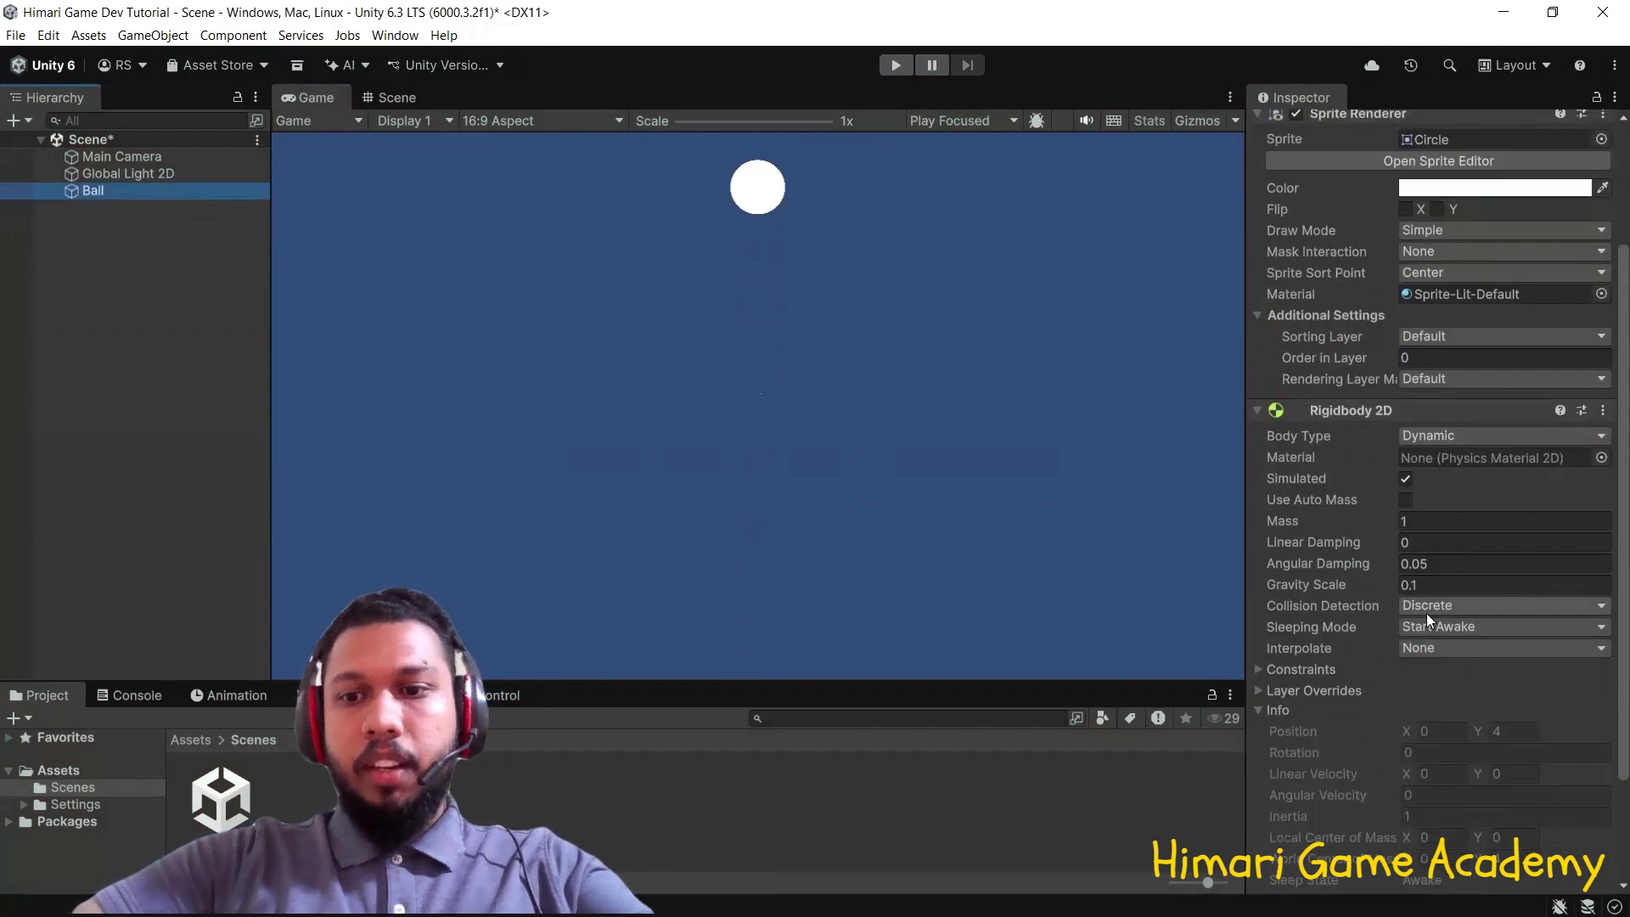